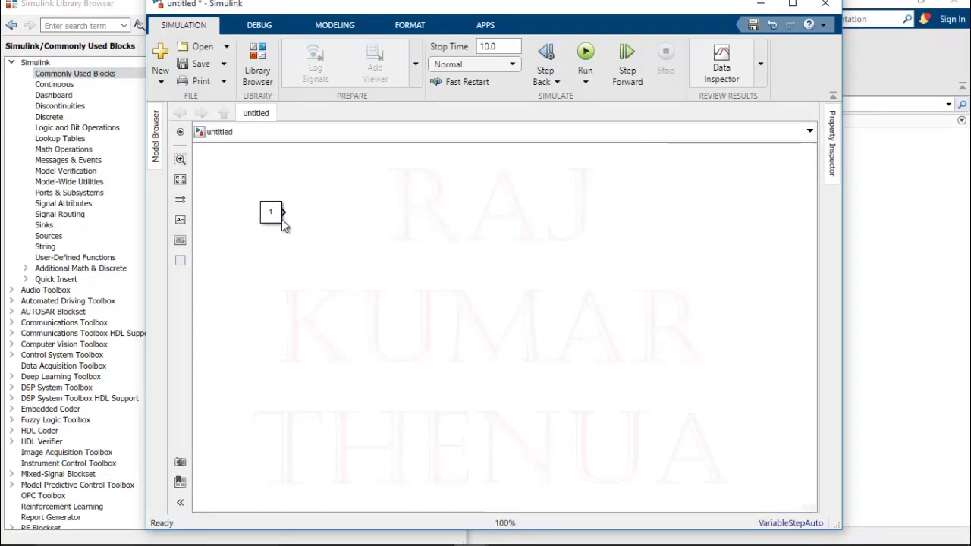
# - Add an Interpreted MATLAB Function block from User-Defined Functions, lined up with the Constant output
pyautogui.click(92, 260)
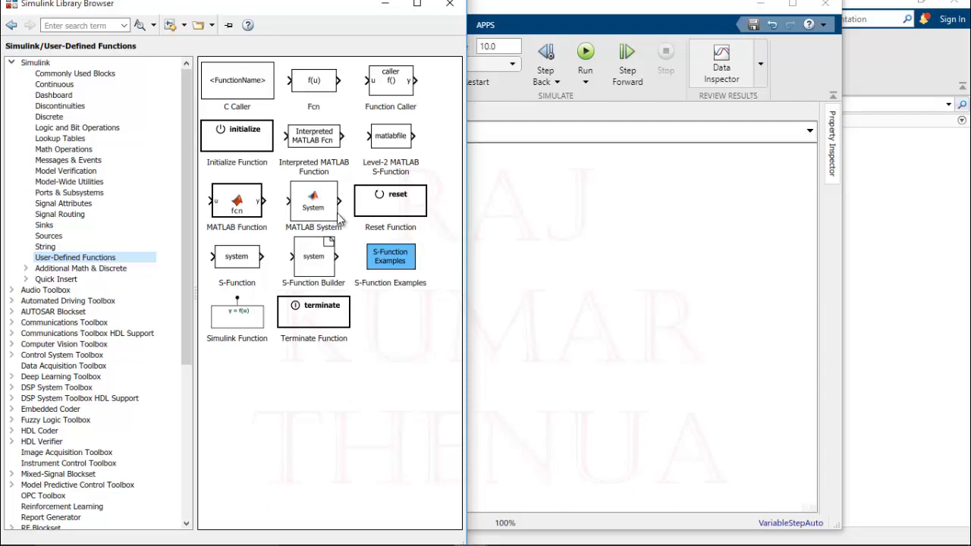
pyautogui.moveTo(317, 154); pyautogui.dragTo(385, 218)
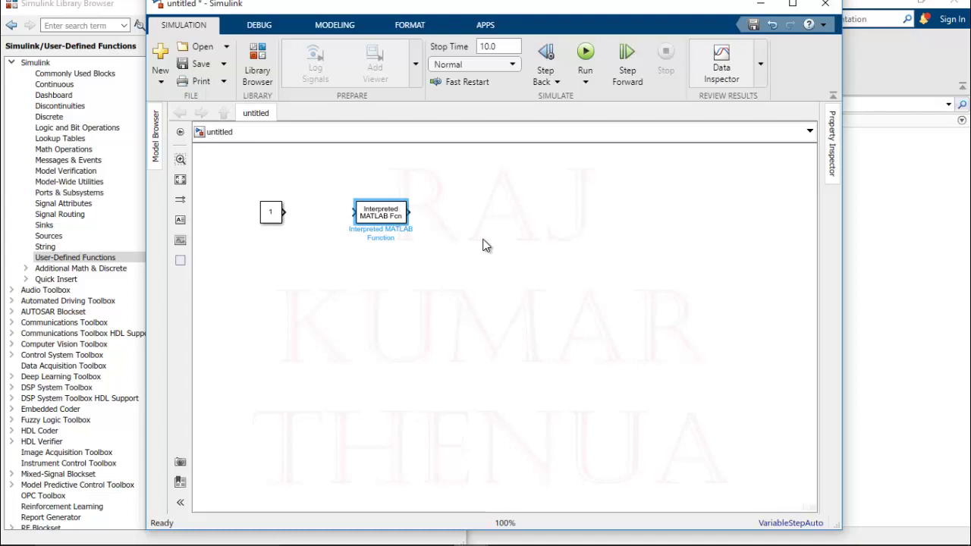
pyautogui.moveTo(384, 214)
pyautogui.mouseDown()
pyautogui.moveTo(366, 216)
pyautogui.moveTo(372, 223)
pyautogui.mouseUp()
pyautogui.click(273, 279)
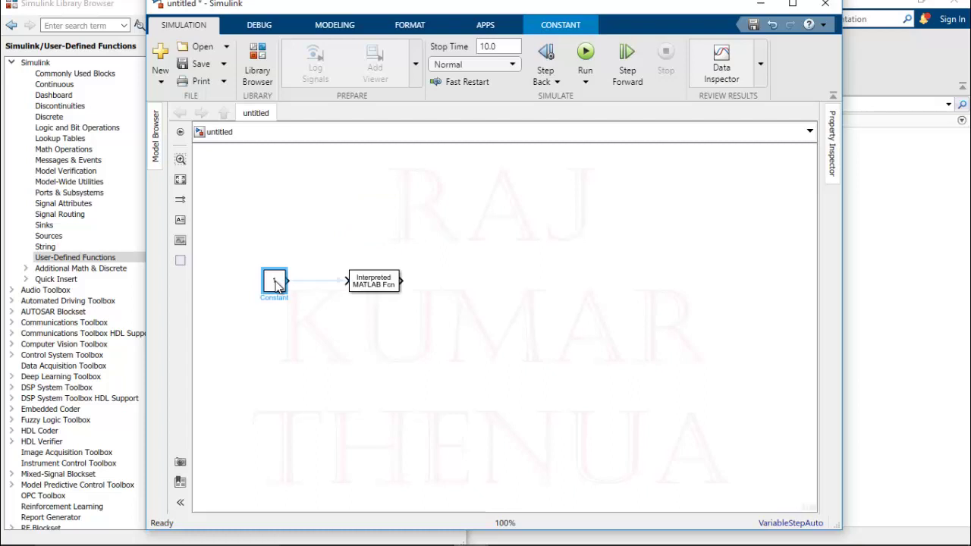
# - Insert a Scope block via quick search 'scope' and align it with the function output
pyautogui.doubleClick(459, 291)
pyautogui.write('scope')
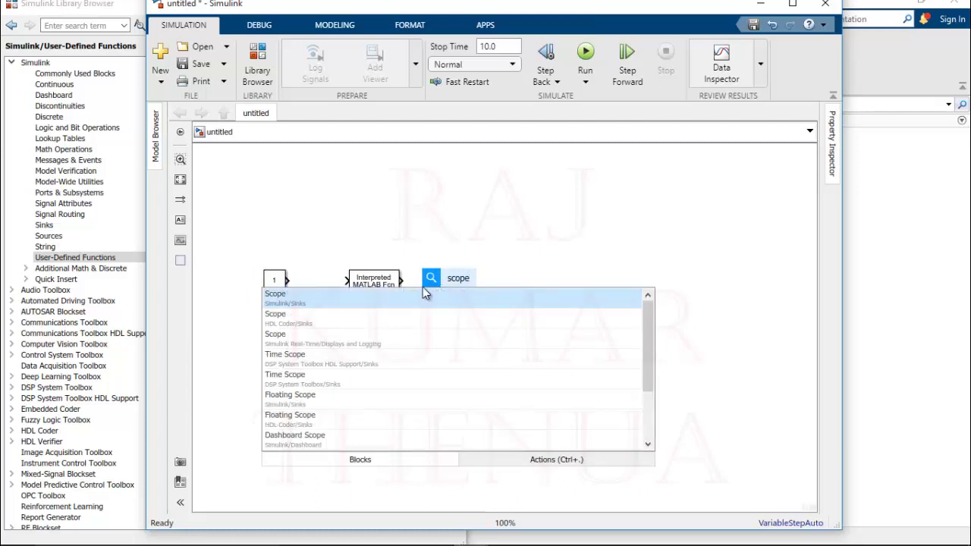
pyautogui.click(371, 295)
pyautogui.moveTo(464, 284); pyautogui.dragTo(478, 282)
# - Wire the function output to the Scope and the Constant output to the function input
pyautogui.click(442, 281)
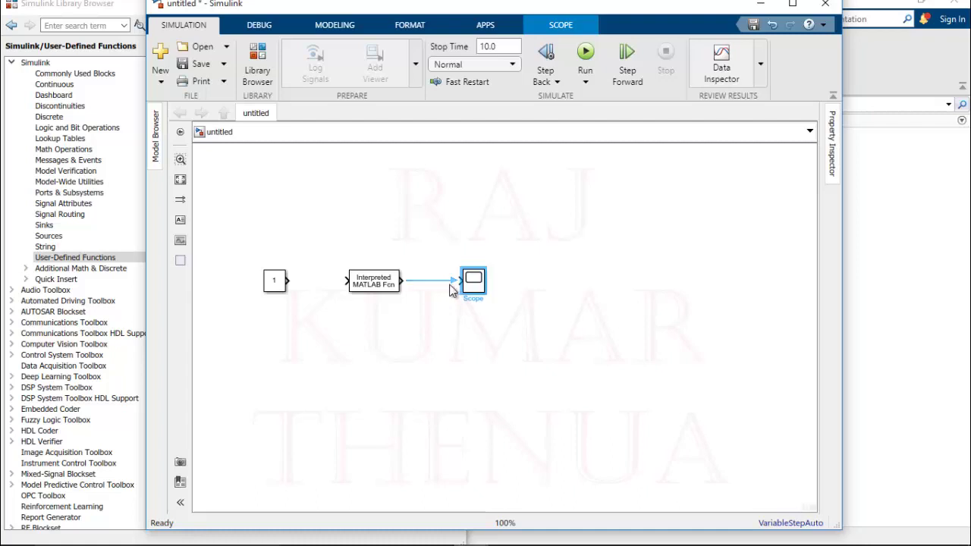
pyautogui.moveTo(289, 281); pyautogui.dragTo(348, 281)
pyautogui.click(276, 285)
pyautogui.doubleClick(276, 286)
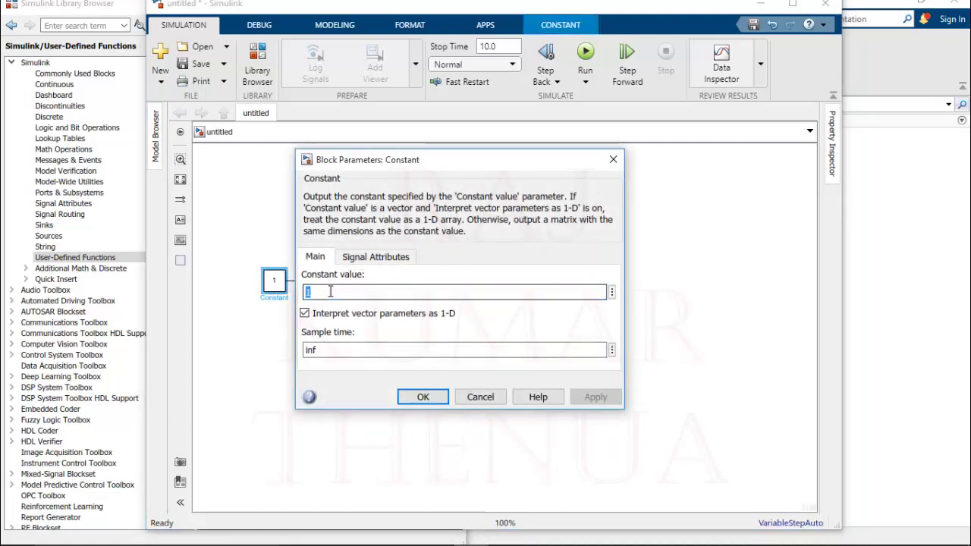
# - Set the Constant value to the matrix [1 2 3;4 5 6] and apply it
pyautogui.write('[1 2 3;4 5 6')
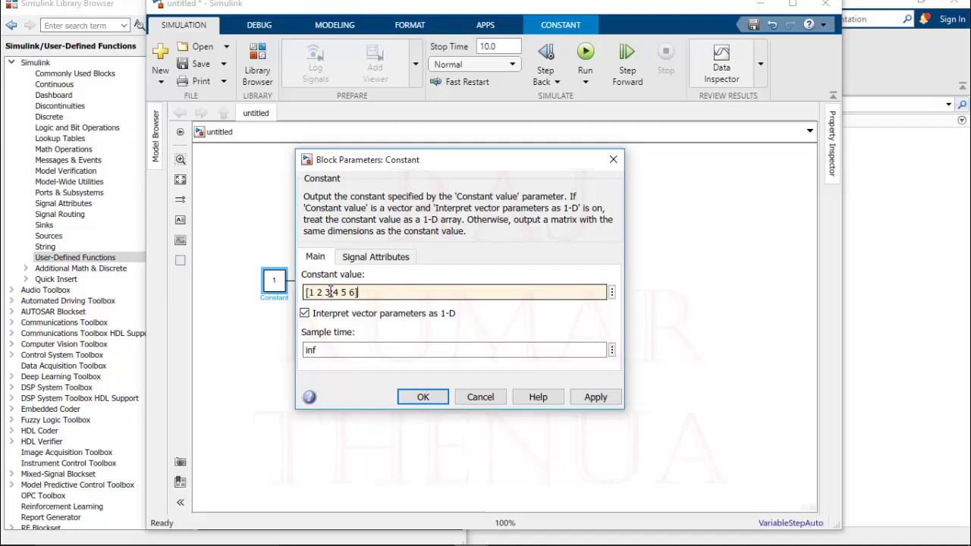
pyautogui.click(594, 400)
pyautogui.click(434, 398)
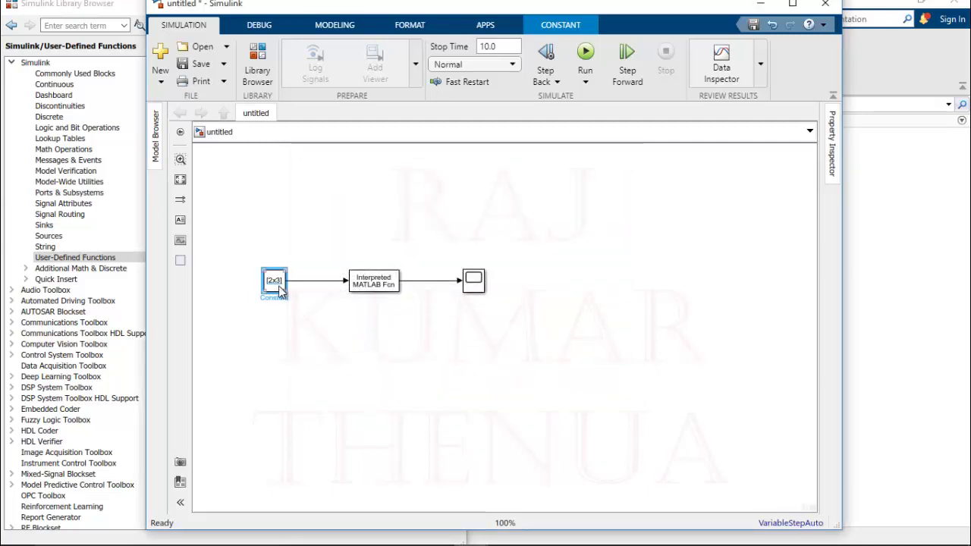
# - Enlarge the Constant block to show the matrix and move the Scope further right
pyautogui.moveTo(287, 293)
pyautogui.mouseDown()
pyautogui.moveTo(304, 310)
pyautogui.moveTo(297, 303)
pyautogui.mouseUp()
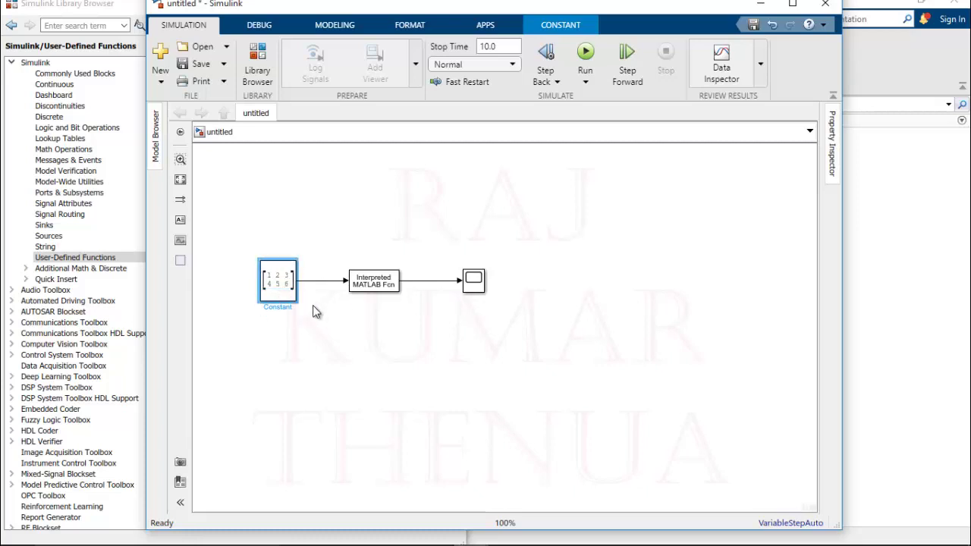
pyautogui.moveTo(473, 280); pyautogui.dragTo(502, 281)
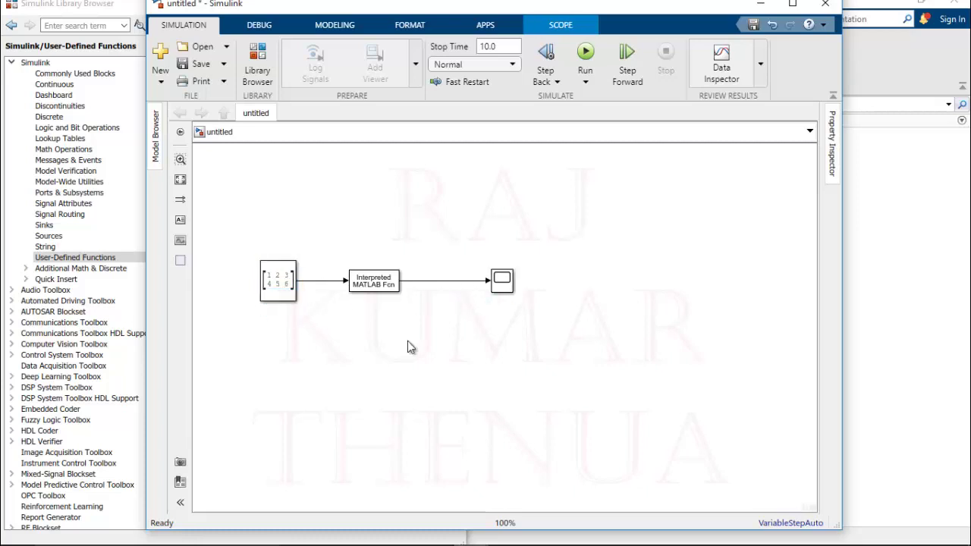
pyautogui.click(407, 341)
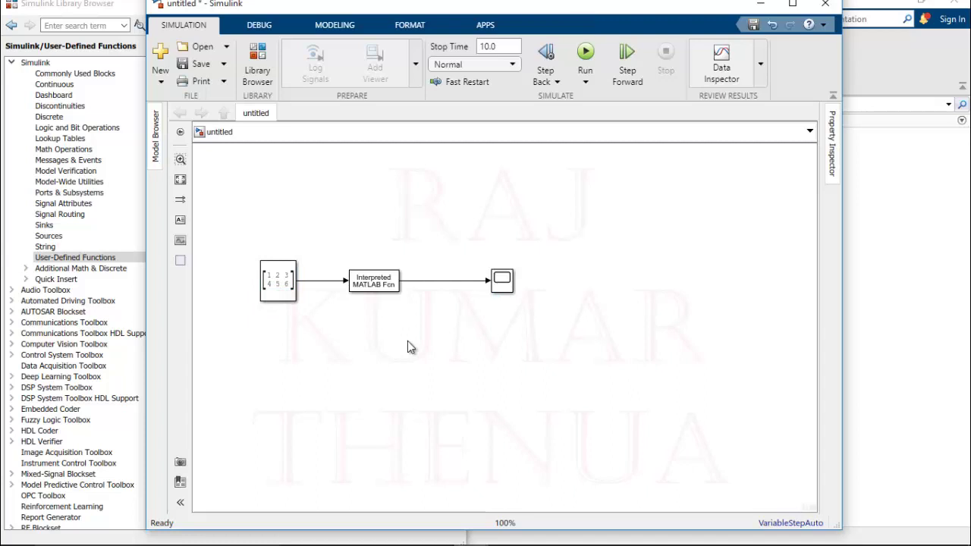
# - Replace sin with fliplr in the Interpreted MATLAB Fcn's function field, then go to MATLAB
pyautogui.doubleClick(393, 279)
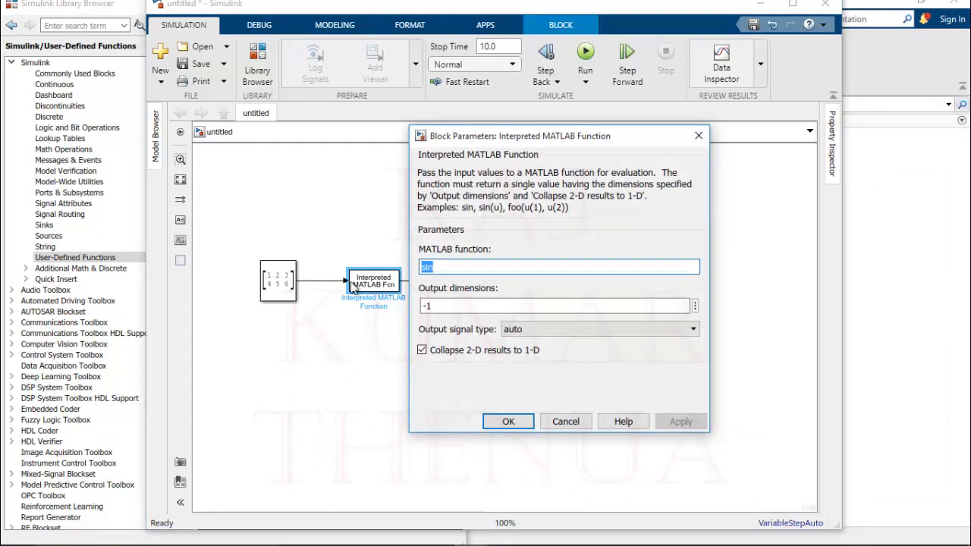
pyautogui.write('fliplr')
pyautogui.doubleClick(452, 268)
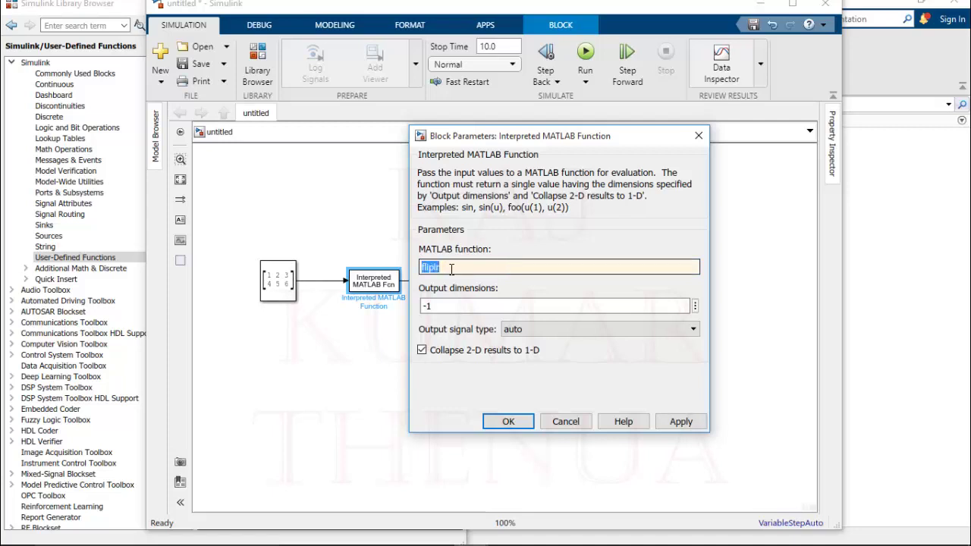
pyautogui.click(902, 357)
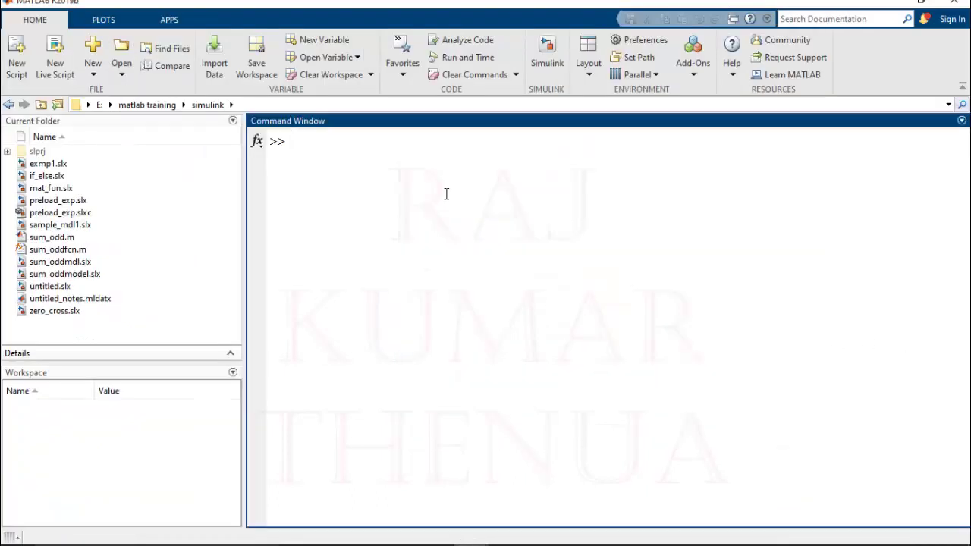
# - Define a=[1 2 3;4 5 6] and run fliplr(a), which returns [3 2 1;6 5 4]
pyautogui.write('a=[1 2 3;4 5 6]')
pyautogui.press('Return')
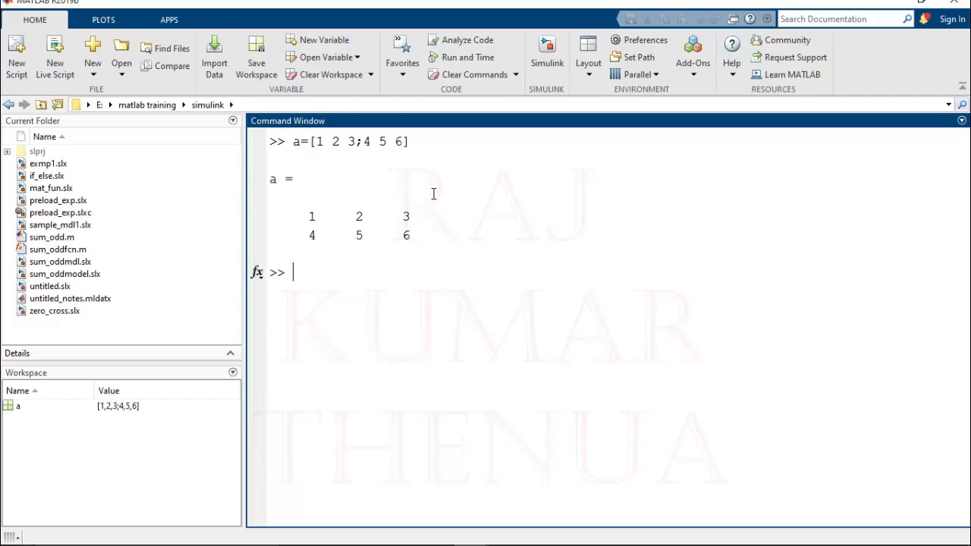
pyautogui.write('fliplr(a)')
pyautogui.press('Return')
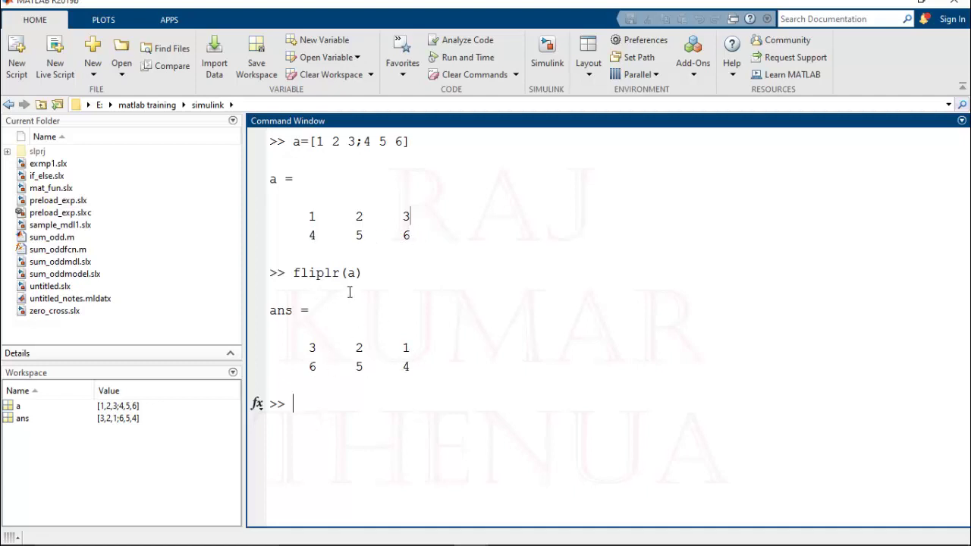
pyautogui.moveTo(293, 273); pyautogui.dragTo(366, 273)
pyautogui.click(380, 278)
# - Back in Simulink, finish the fliplr entry in the function field, then apply and close the dialog
pyautogui.hotkey('alt', 'Tab')
pyautogui.doubleClick(470, 269)
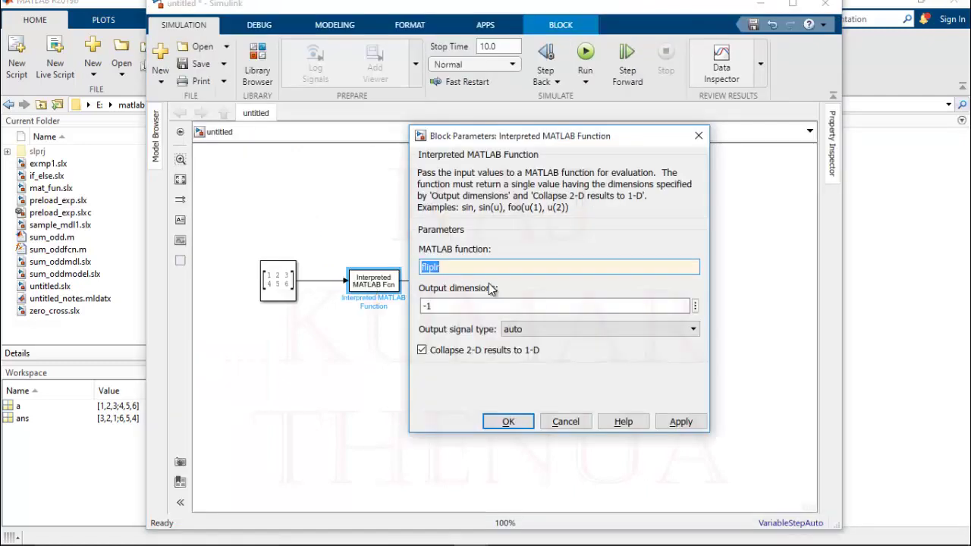
pyautogui.click(446, 266)
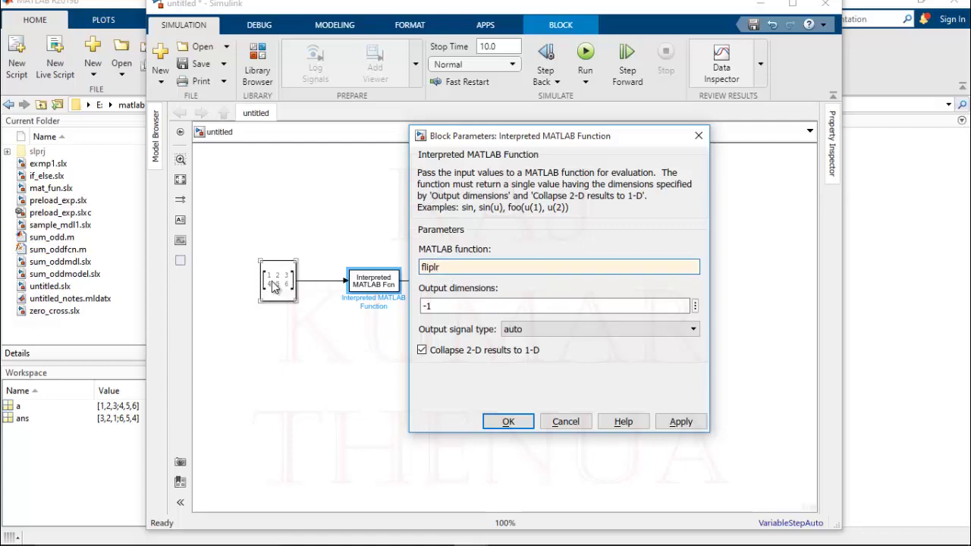
pyautogui.write('(')
pyautogui.click(679, 422)
pyautogui.click(507, 422)
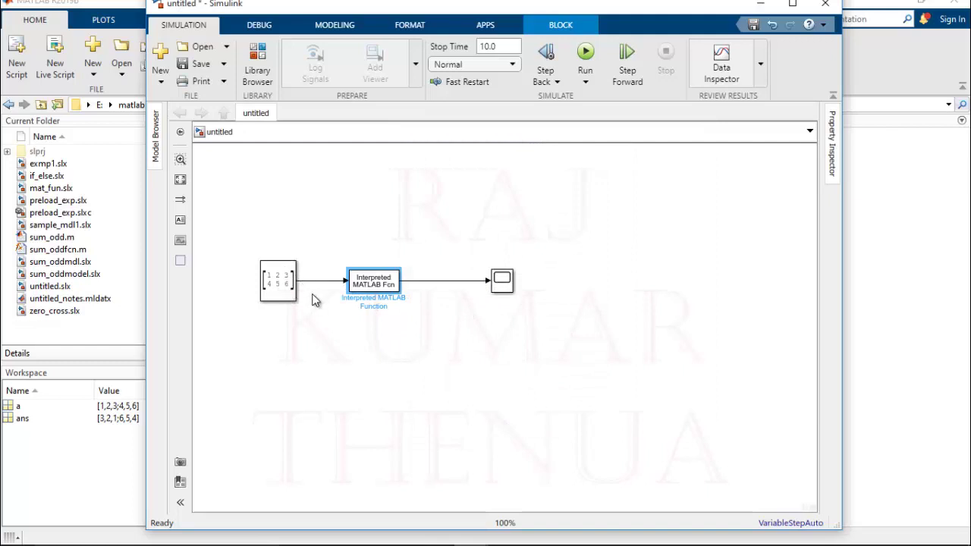
# - Delete the Scope and add a Display block at the line end via quick search 'disp'
pyautogui.click(502, 282)
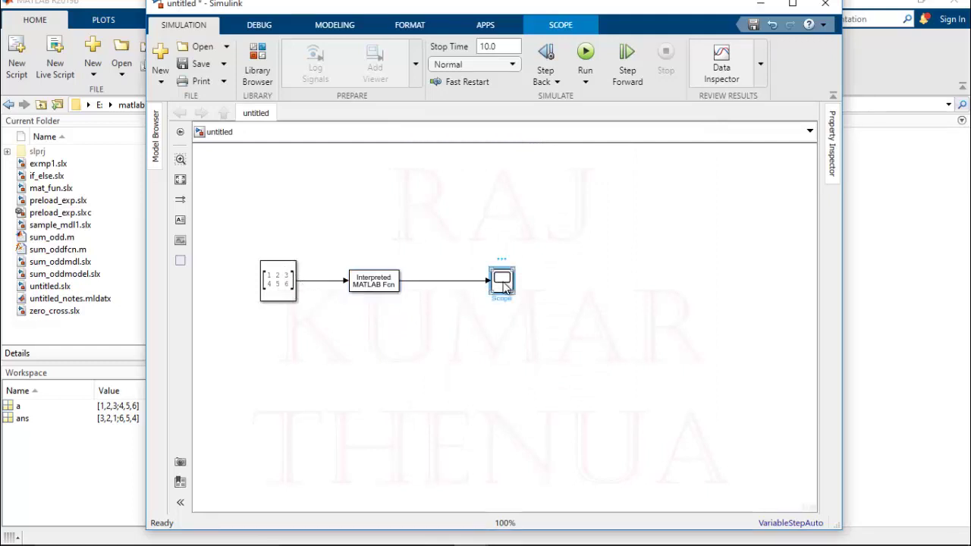
pyautogui.press('Delete')
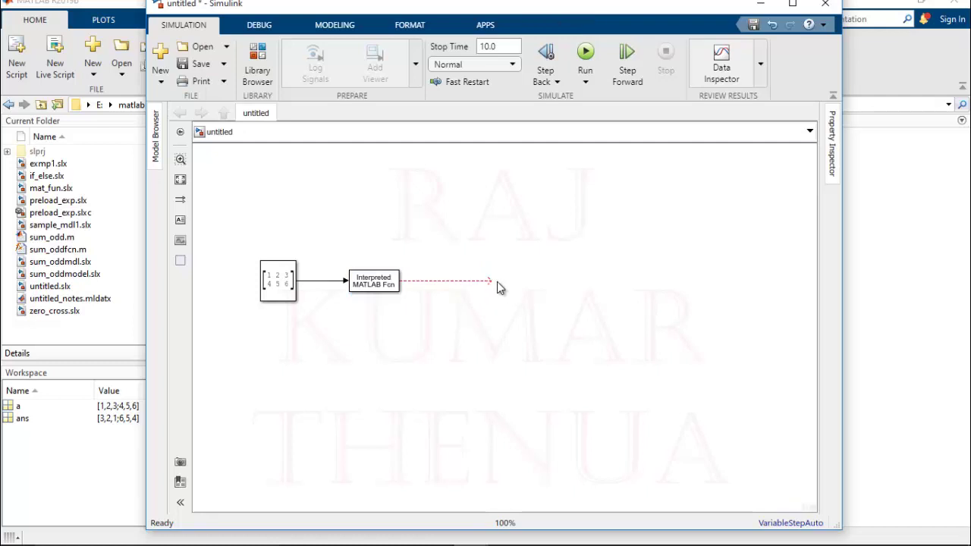
pyautogui.doubleClick(496, 283)
pyautogui.write('disp')
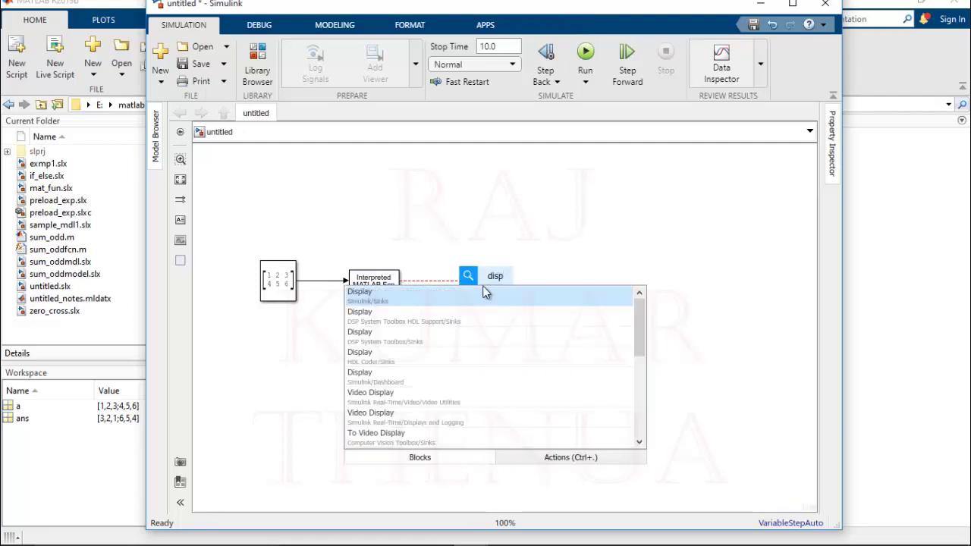
pyautogui.click(473, 296)
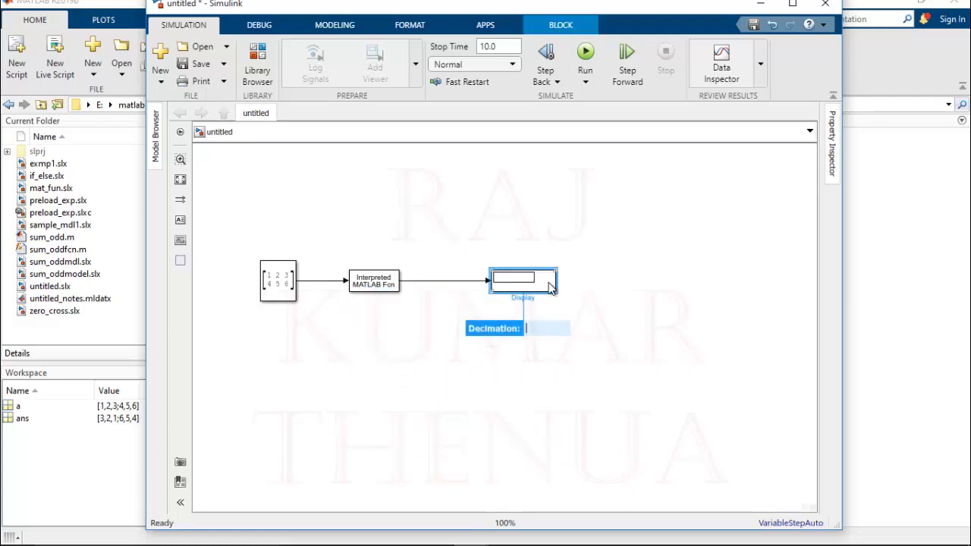
pyautogui.click(605, 156)
# - Run the model and enlarge the Display to show the values 3, 6, 2, 5, 1, 4
pyautogui.click(586, 51)
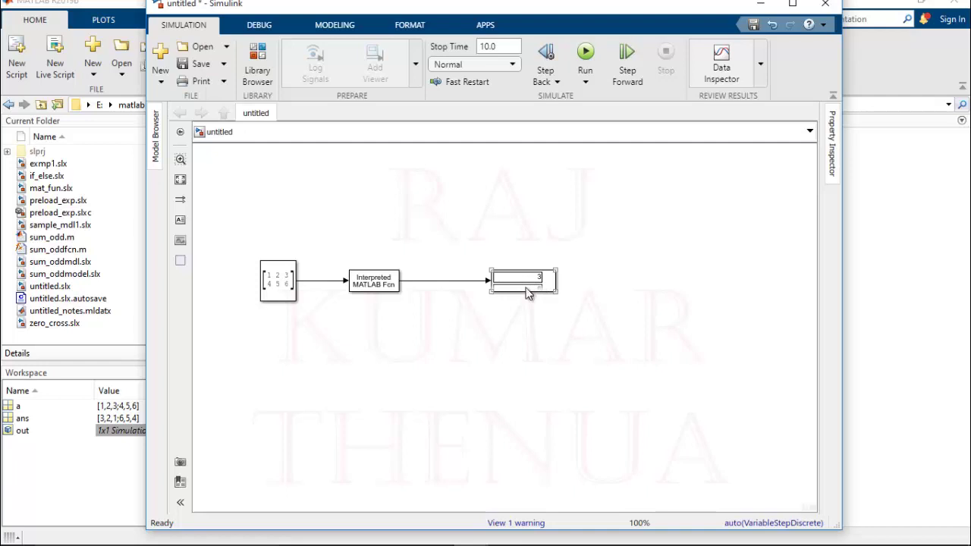
pyautogui.moveTo(559, 296); pyautogui.dragTo(570, 320)
pyautogui.click(284, 295)
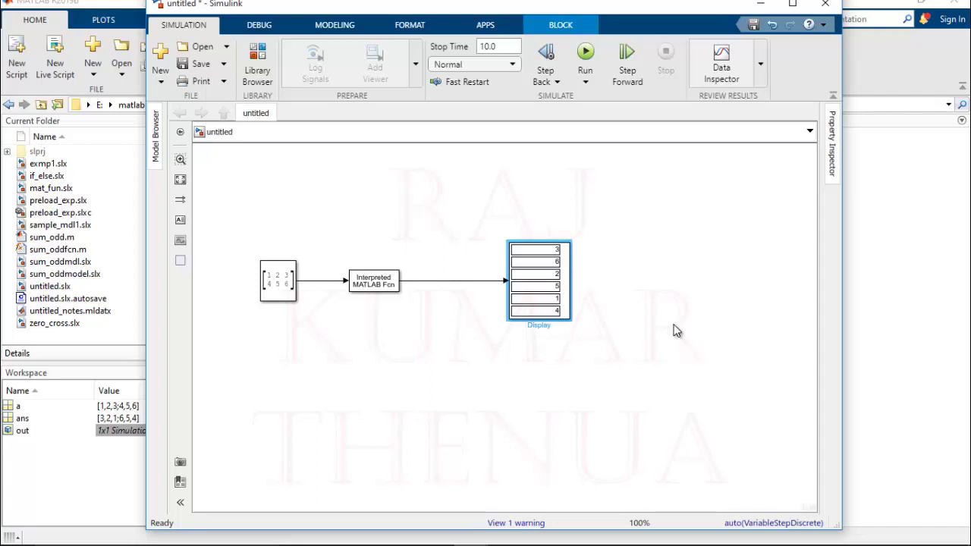
# - Drop a Reshape block from Math Operations onto the line between the function and Display
pyautogui.doubleClick(374, 280)
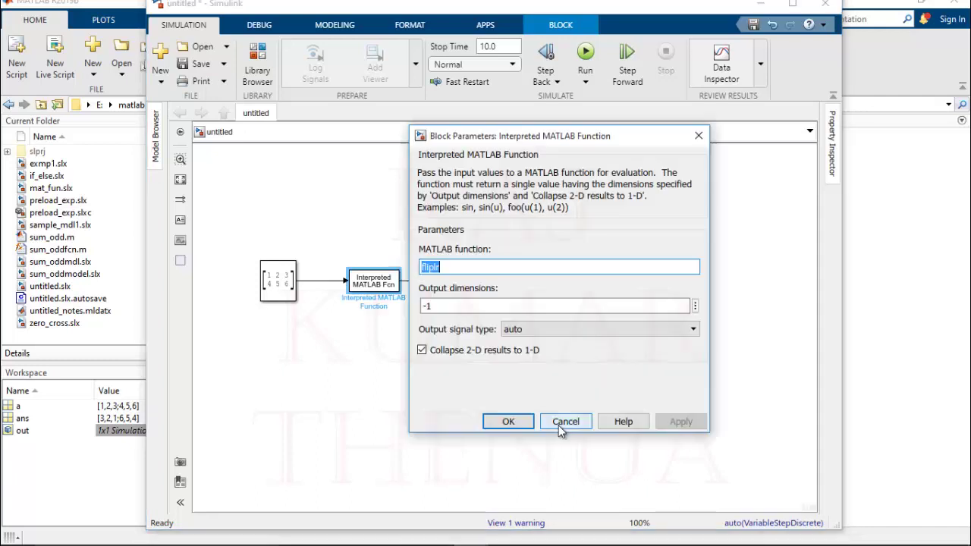
pyautogui.click(562, 490)
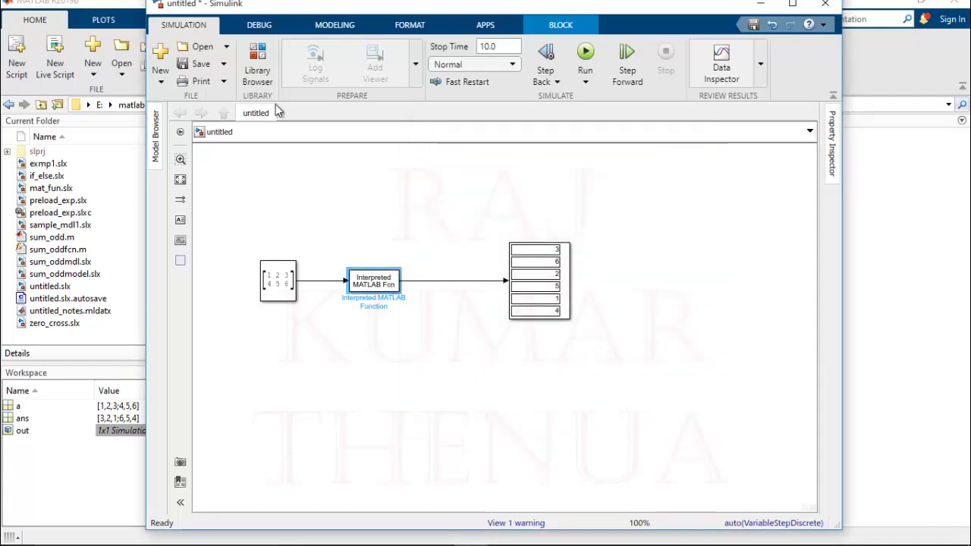
pyautogui.click(262, 67)
pyautogui.click(84, 151)
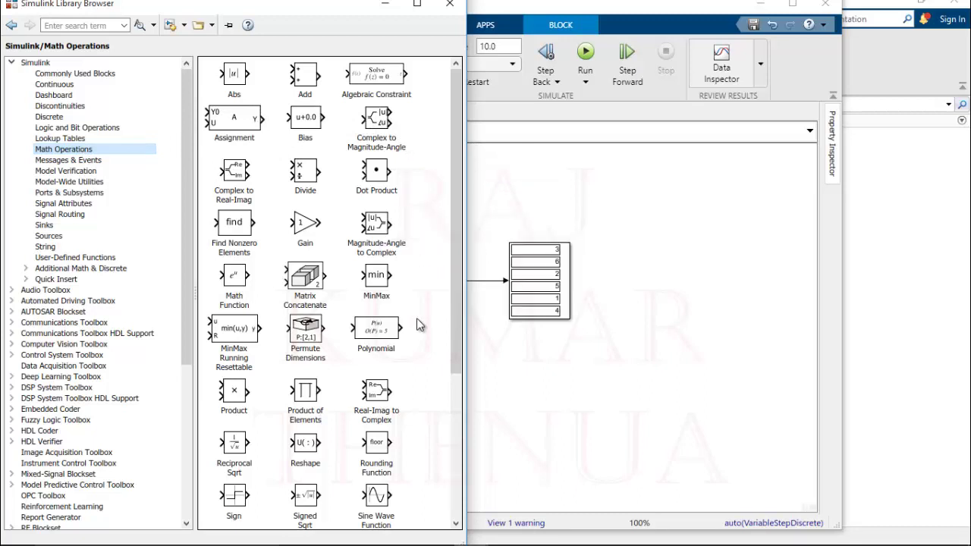
pyautogui.moveTo(452, 300); pyautogui.dragTo(454, 392)
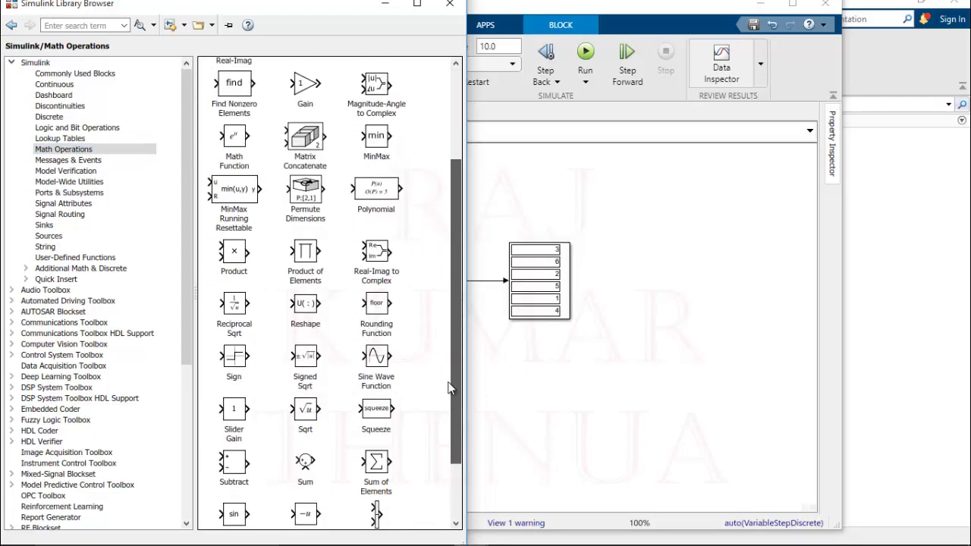
pyautogui.click(306, 309)
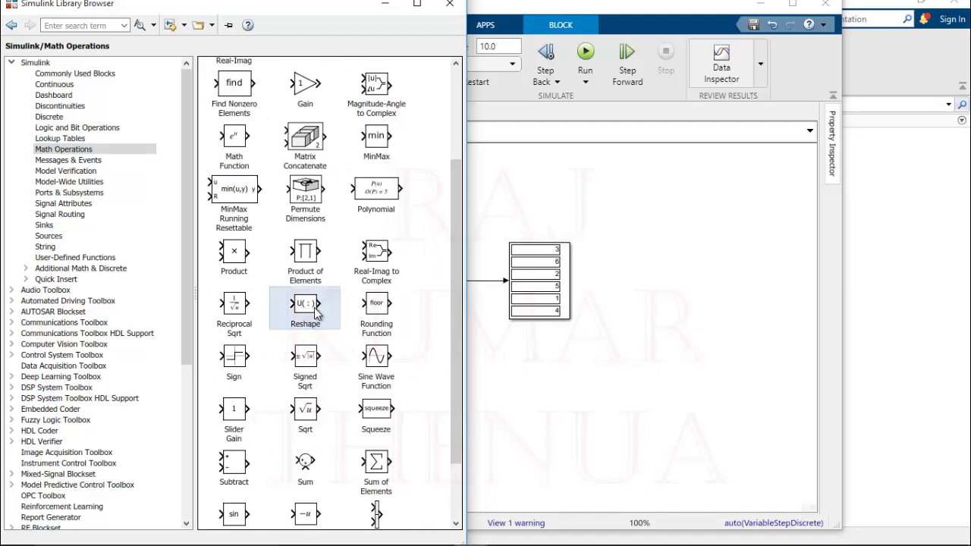
pyautogui.moveTo(311, 311); pyautogui.dragTo(452, 284)
pyautogui.click(453, 324)
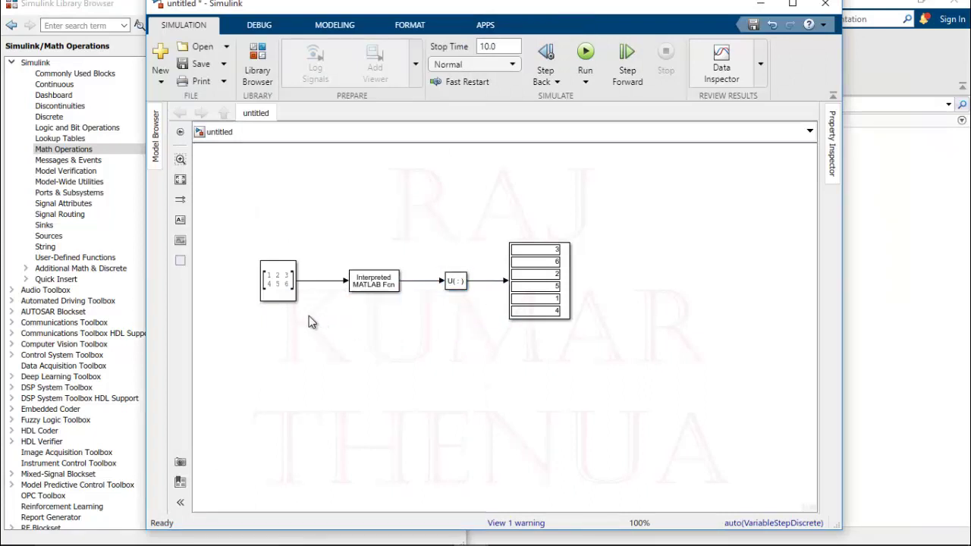
pyautogui.moveTo(285, 297)
# - Set Reshape to Customize with dimensions [2,3], run, and widen the Display to show 3 2 1 / 6 5 4
pyautogui.doubleClick(456, 283)
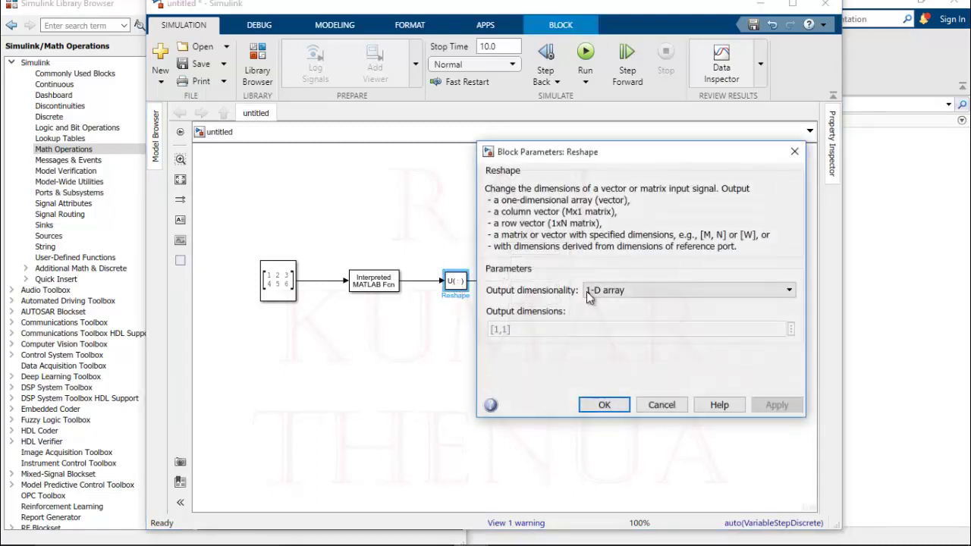
pyautogui.click(667, 293)
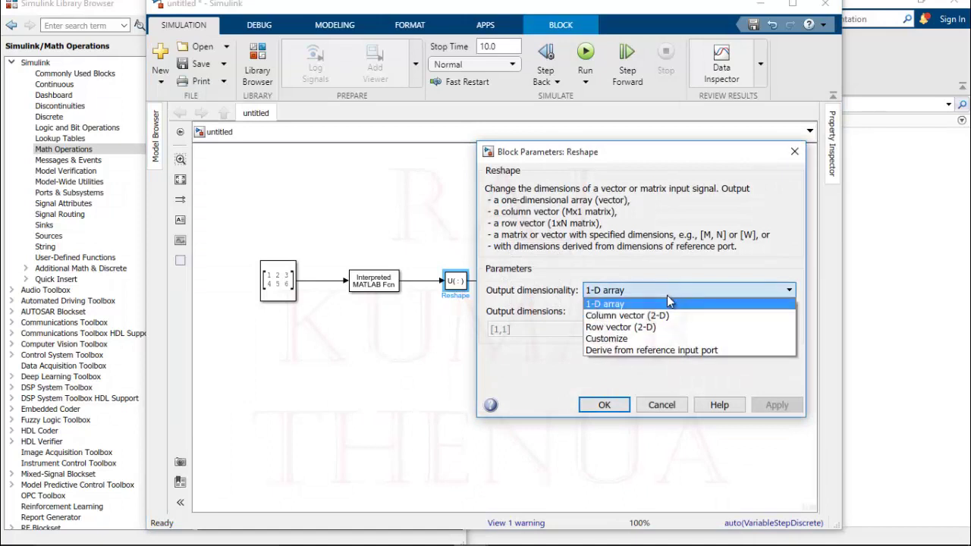
pyautogui.click(657, 337)
pyautogui.doubleClick(496, 329)
pyautogui.write('2')
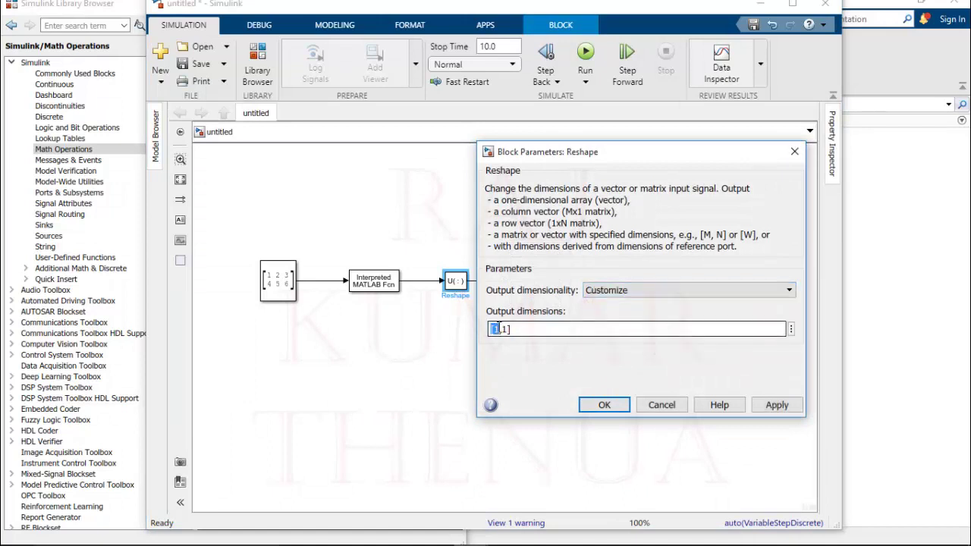
pyautogui.doubleClick(504, 329)
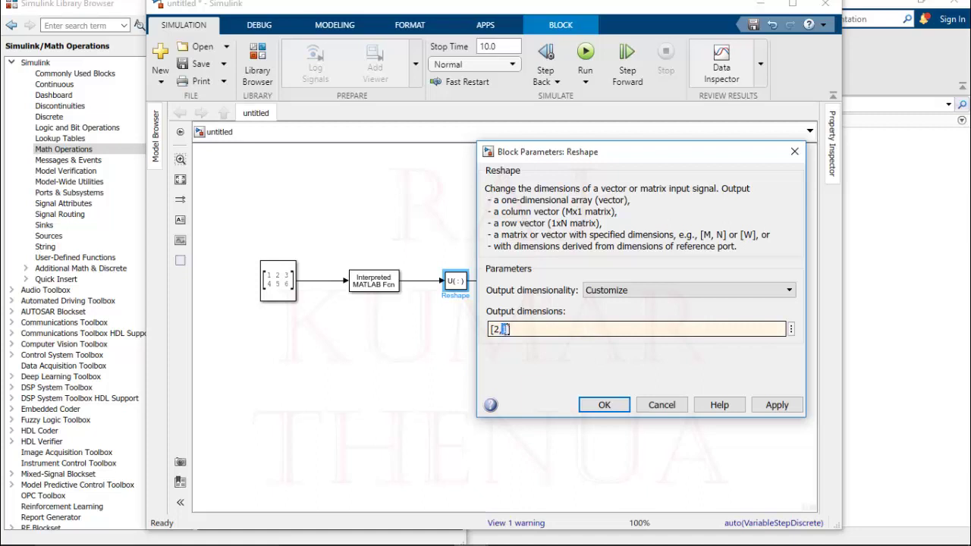
pyautogui.write('3')
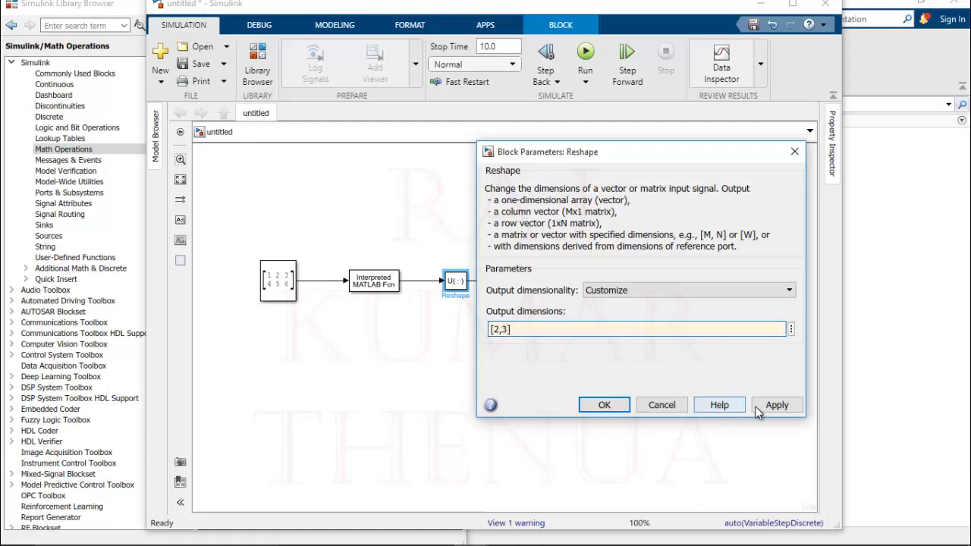
pyautogui.click(777, 405)
pyautogui.click(605, 405)
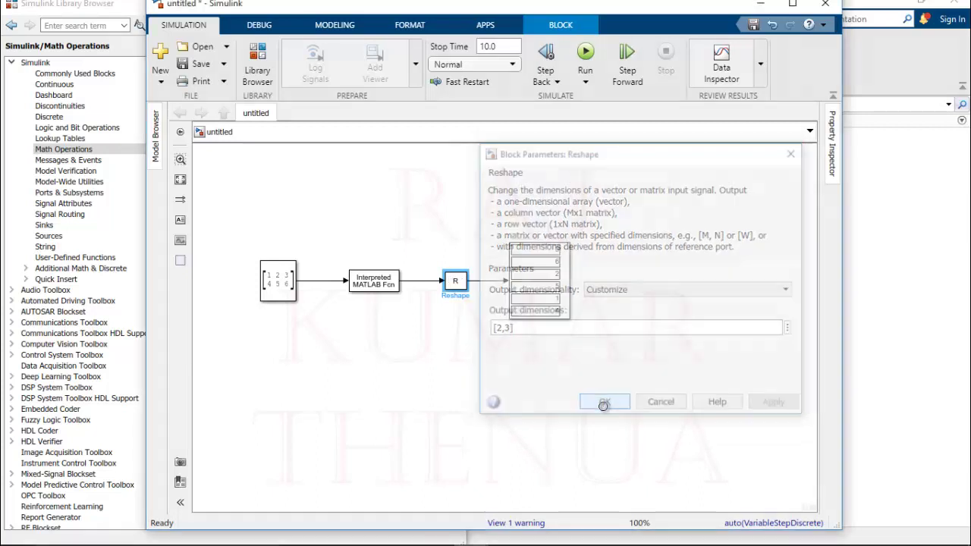
pyautogui.click(585, 51)
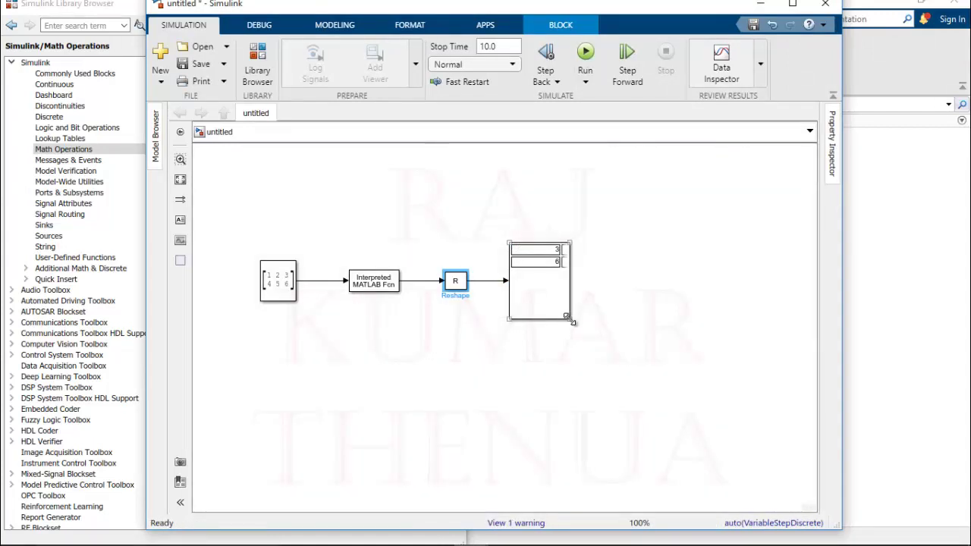
pyautogui.moveTo(573, 322); pyautogui.dragTo(683, 311)
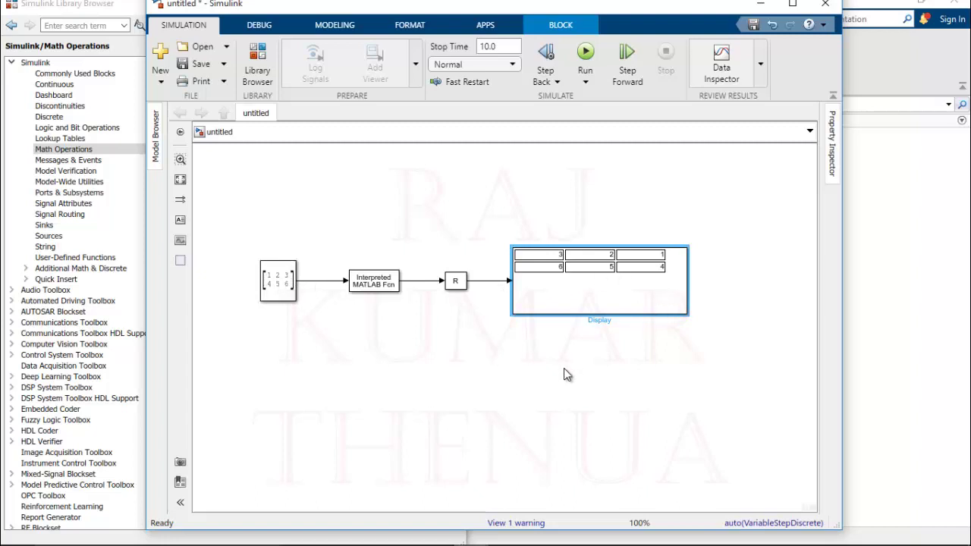
# - Change the Interpreted MATLAB Fcn to transpose and run, so the Display reads 1 3 5 over 2 4 6
pyautogui.doubleClick(373, 281)
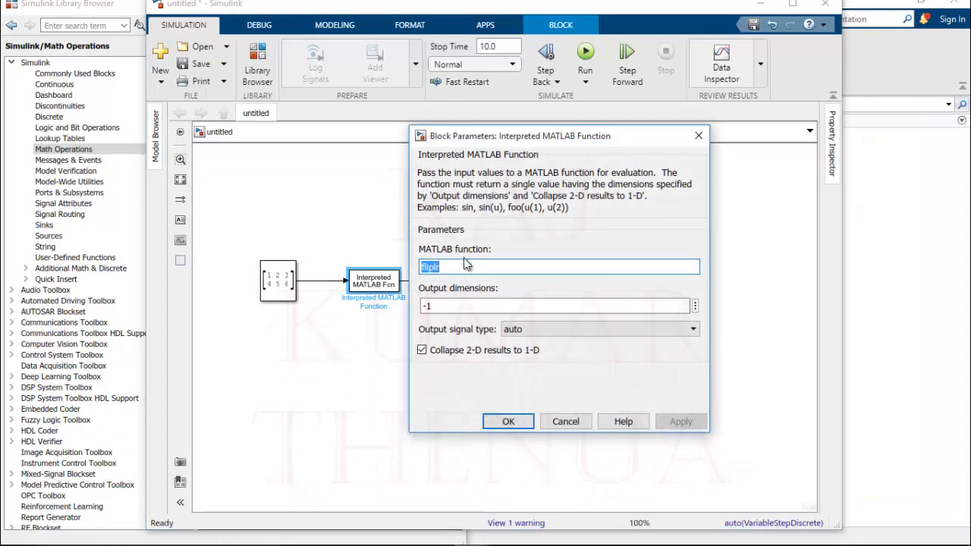
pyautogui.write('transpose')
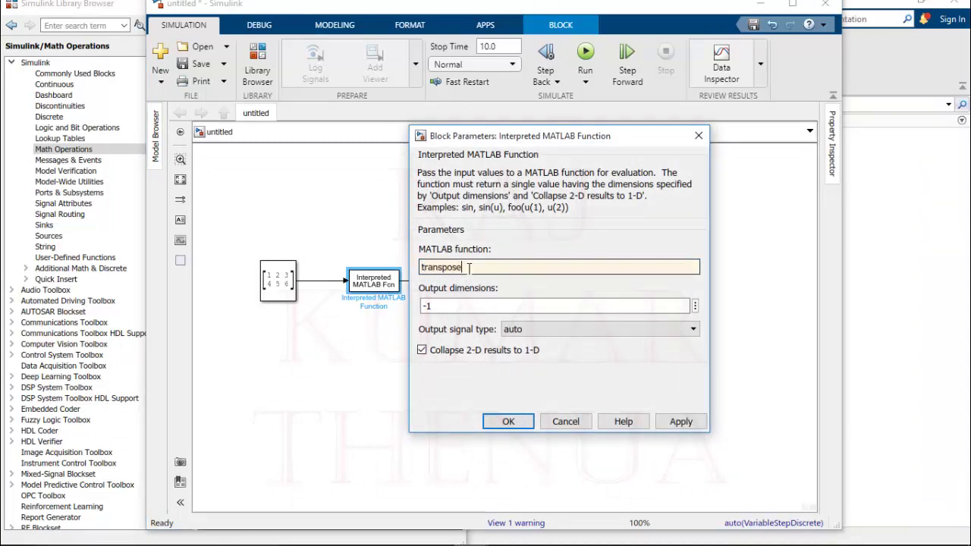
pyautogui.doubleClick(478, 273)
pyautogui.click(478, 266)
pyautogui.click(678, 422)
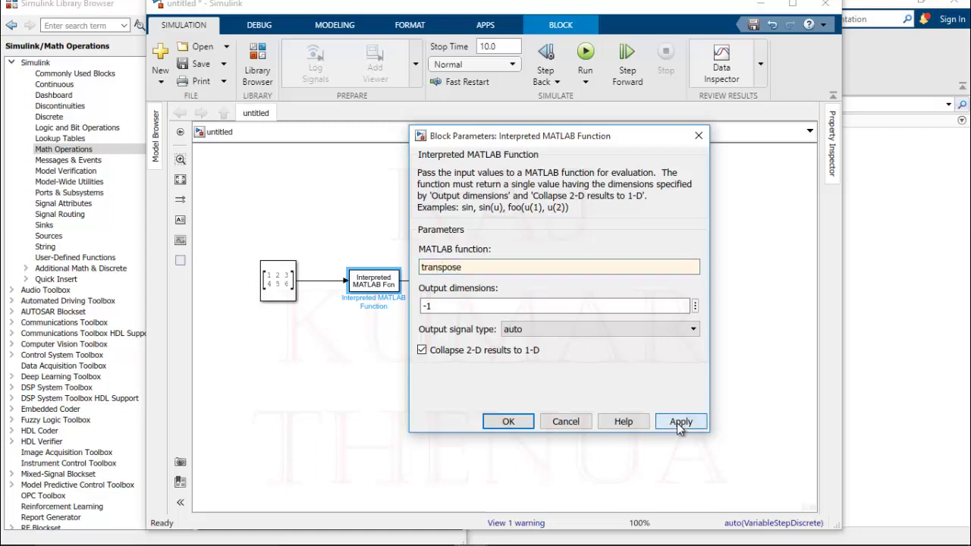
pyautogui.click(507, 422)
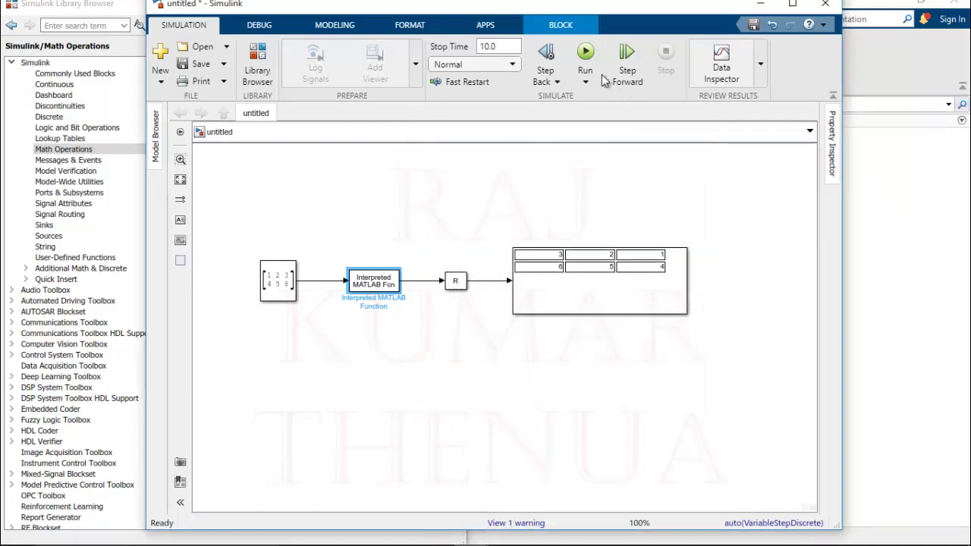
pyautogui.click(585, 52)
# - Change the Reshape output dimensions to [3,2] and run, giving rows 1 4, 2 5, 3 6
pyautogui.doubleClick(459, 287)
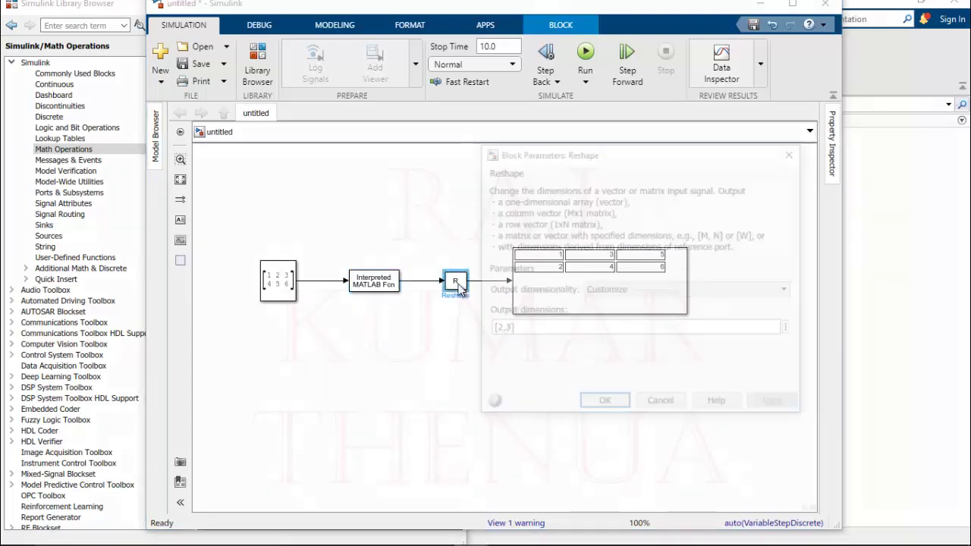
pyautogui.click(500, 328)
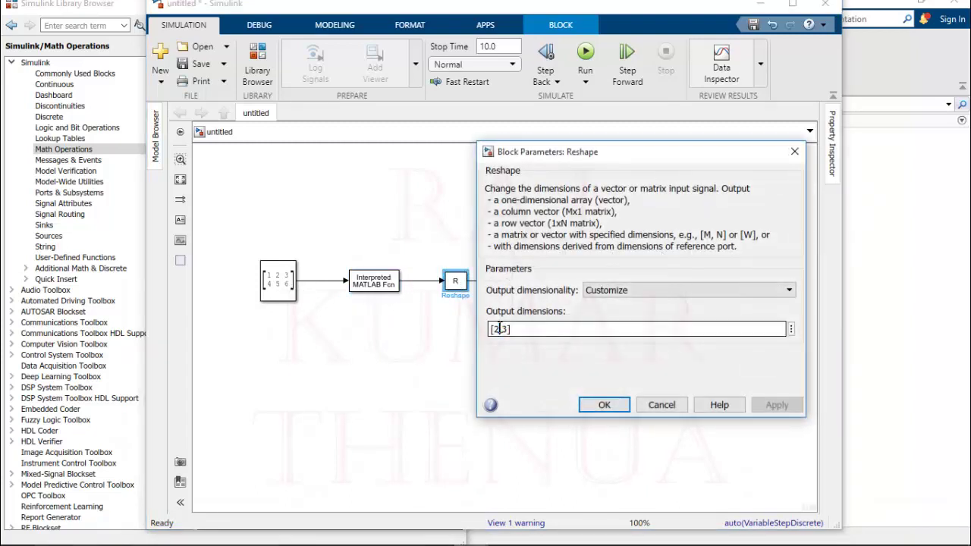
pyautogui.press('BackSpace')
pyautogui.write('1')
pyautogui.press('BackSpace')
pyautogui.write('3')
pyautogui.moveTo(499, 329); pyautogui.dragTo(506, 329)
pyautogui.write('2')
pyautogui.click(777, 405)
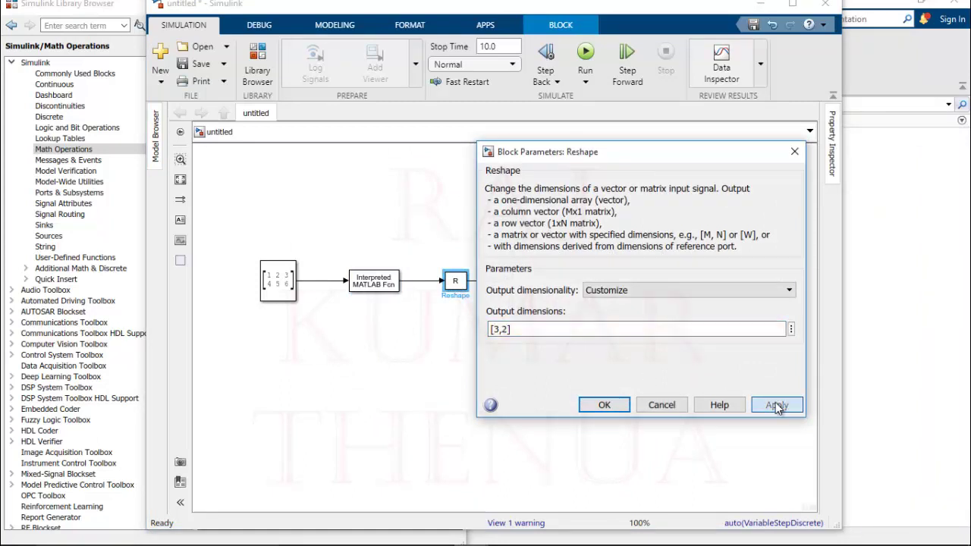
pyautogui.click(607, 406)
pyautogui.click(582, 62)
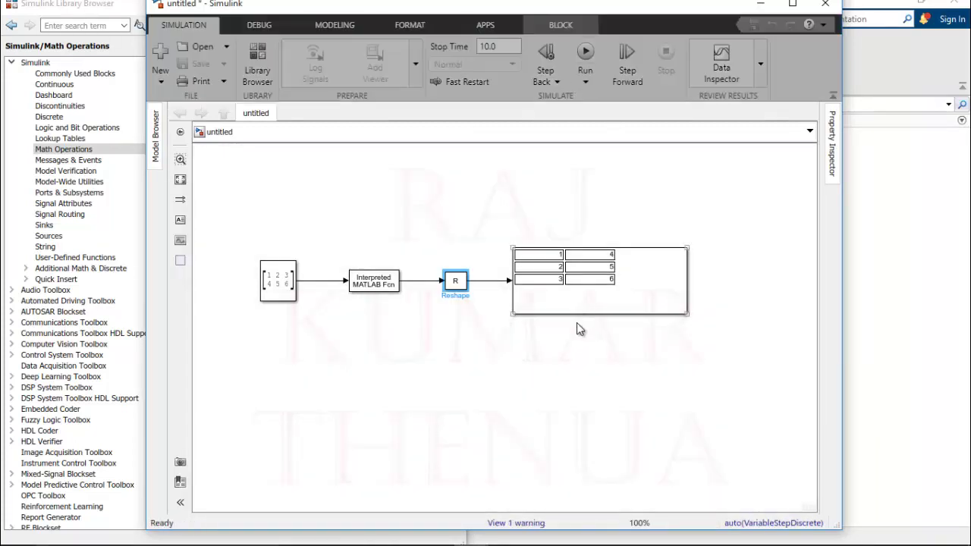
# - Select the Constant and Display blocks in turn, then clear the selection
pyautogui.click(574, 334)
pyautogui.click(289, 283)
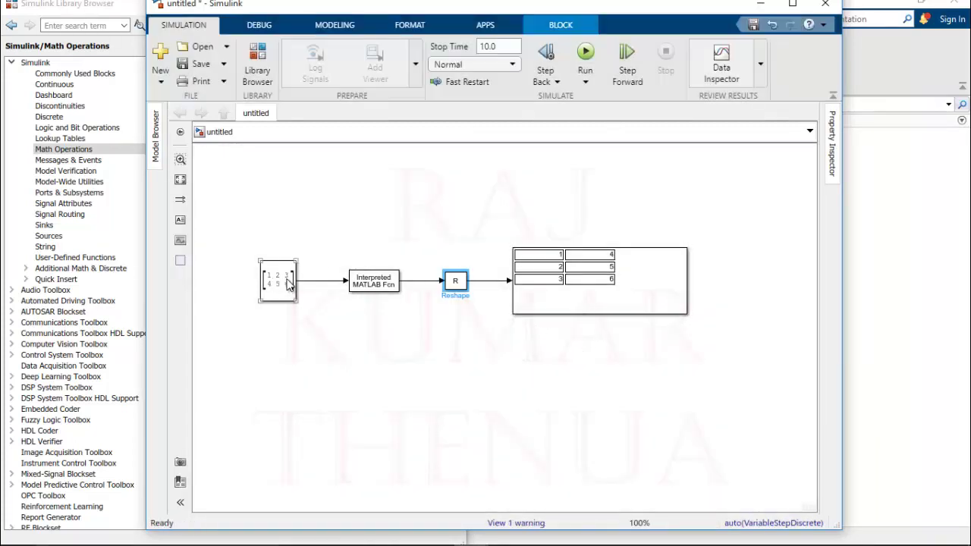
pyautogui.click(551, 264)
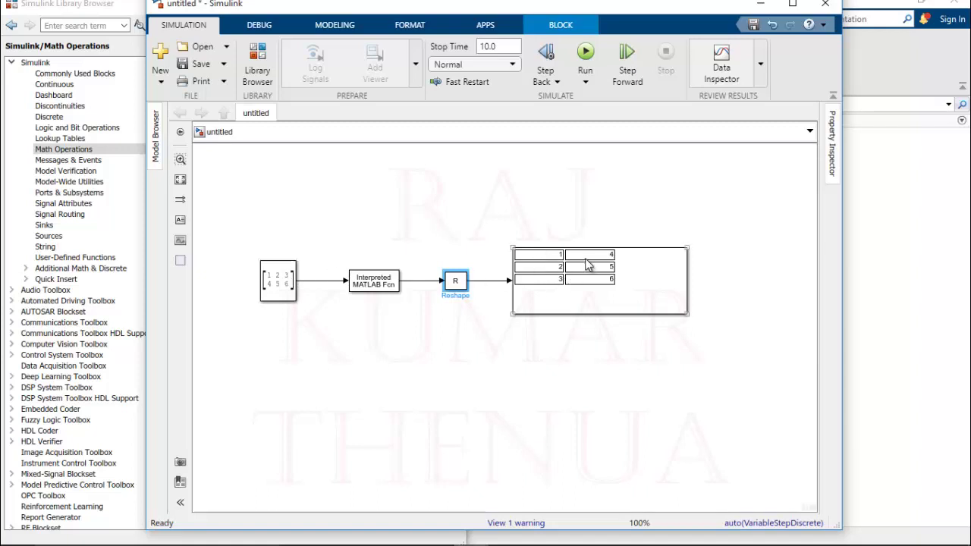
pyautogui.click(451, 358)
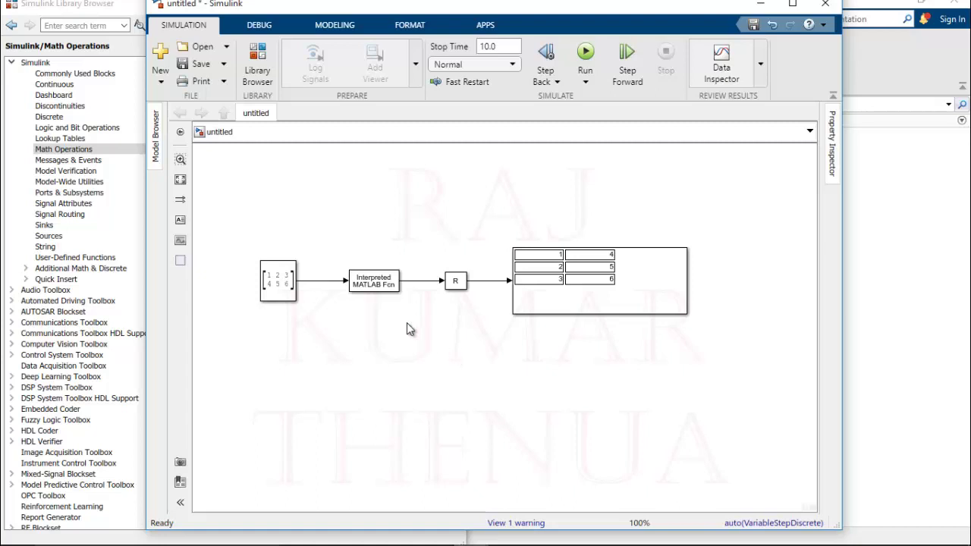
# - Change the Interpreted MATLAB Fcn function to sqrt
pyautogui.click(377, 277)
pyautogui.click(180, 179)
pyautogui.doubleClick(371, 328)
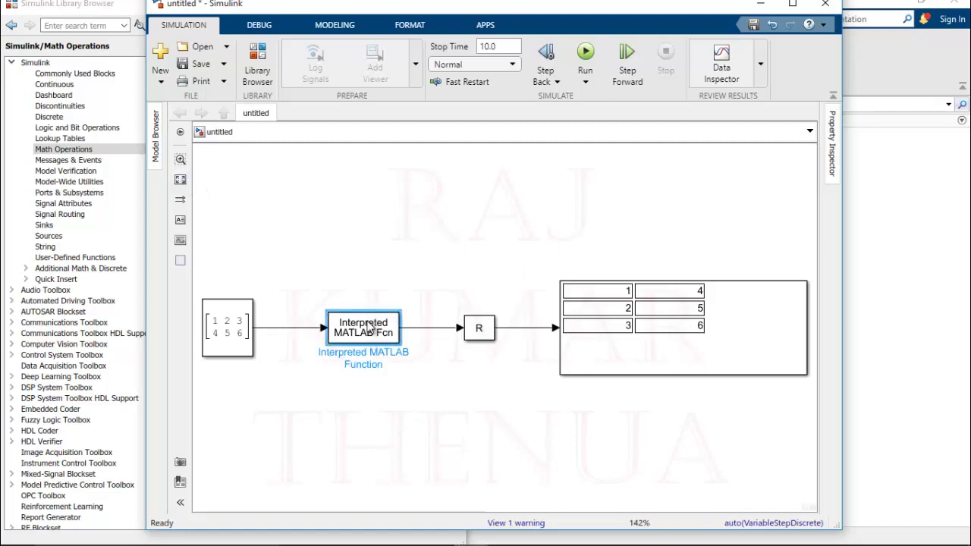
pyautogui.press('BackSpace')
pyautogui.write('sqrt')
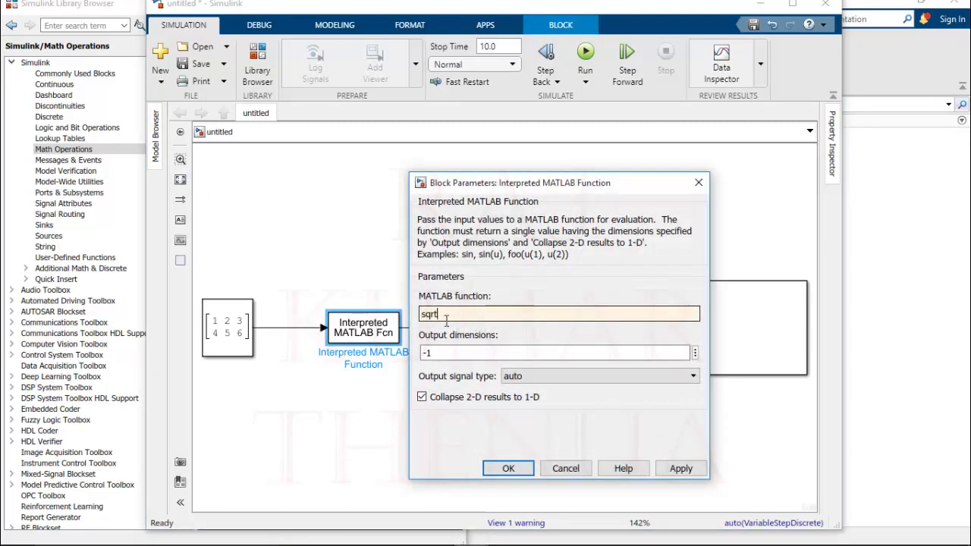
pyautogui.click(235, 339)
pyautogui.click(693, 469)
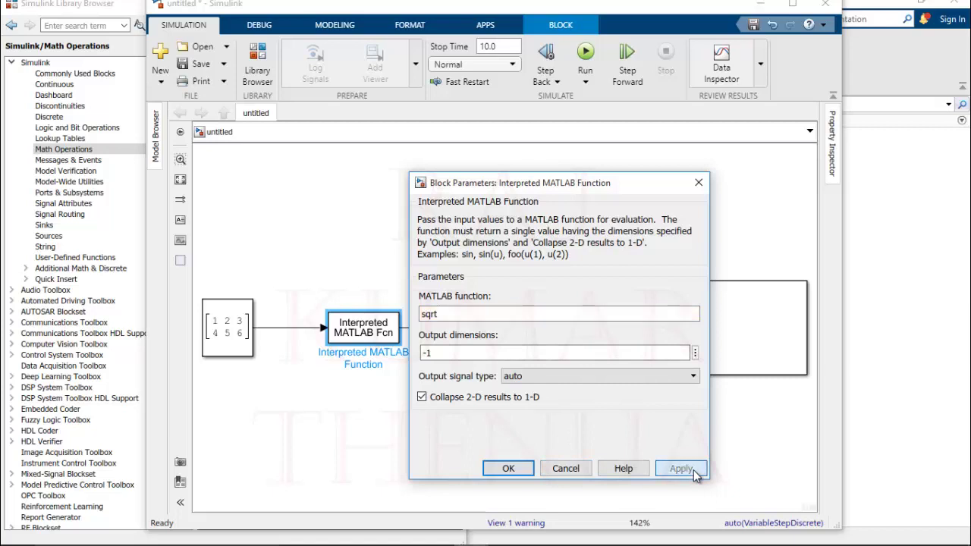
pyautogui.click(512, 470)
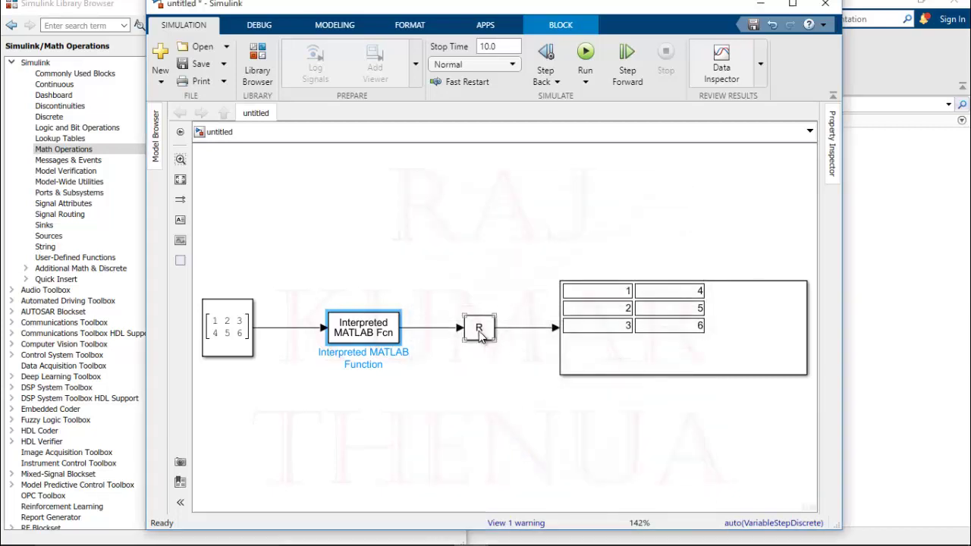
# - Set the Reshape output dimensions back to [2,3] and run the simulation
pyautogui.doubleClick(479, 331)
pyautogui.doubleClick(523, 376)
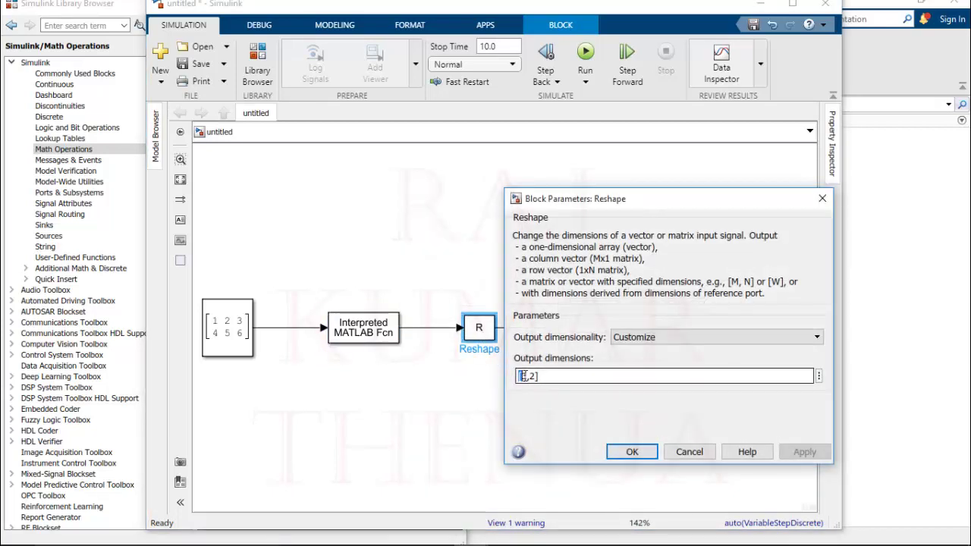
pyautogui.write('3')
pyautogui.doubleClick(525, 375)
pyautogui.write('2')
pyautogui.doubleClick(532, 376)
pyautogui.write('3')
pyautogui.doubleClick(533, 376)
pyautogui.write('3')
pyautogui.click(805, 452)
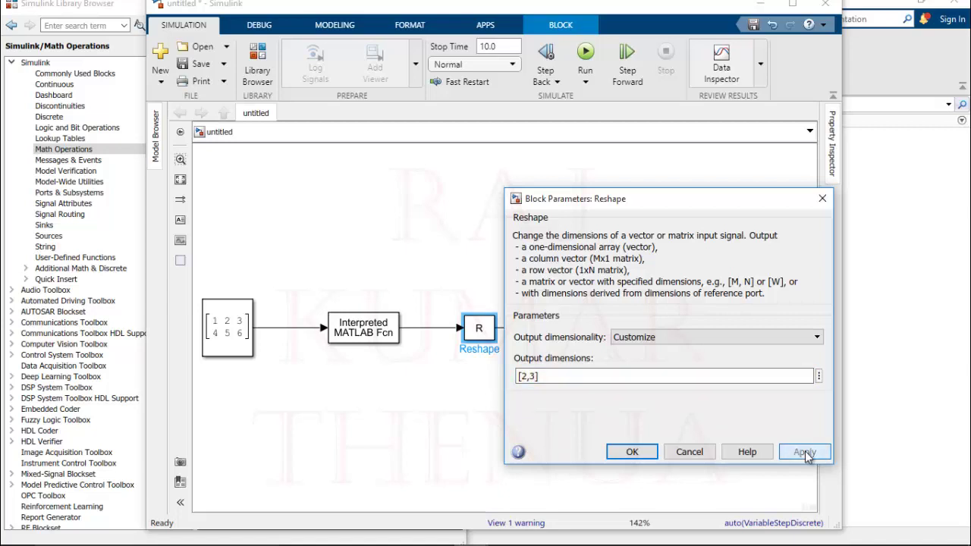
pyautogui.click(629, 452)
pyautogui.click(585, 54)
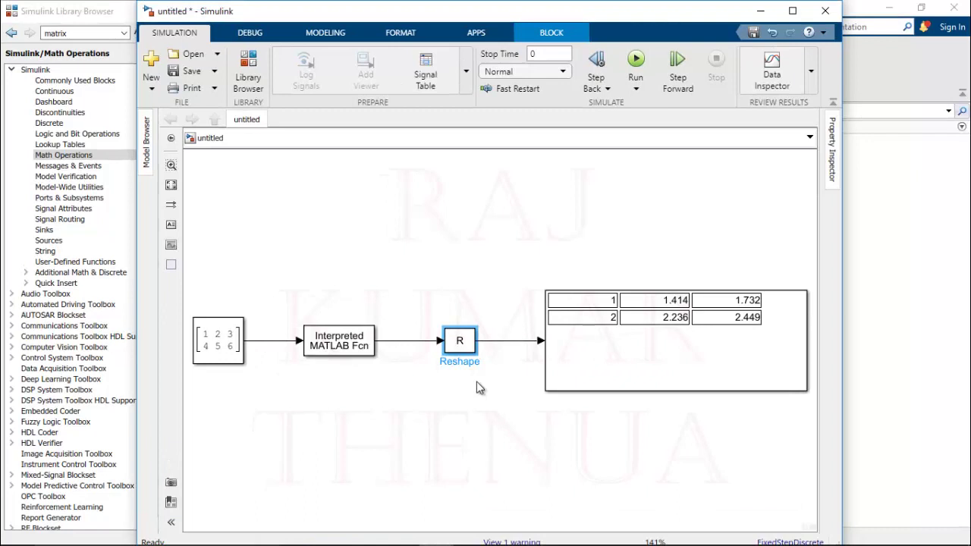
# - Uncheck 'Collapse 2-D results to 1-D' on the sqrt Interpreted MATLAB Fcn and apply
pyautogui.click(461, 358)
pyautogui.doubleClick(334, 343)
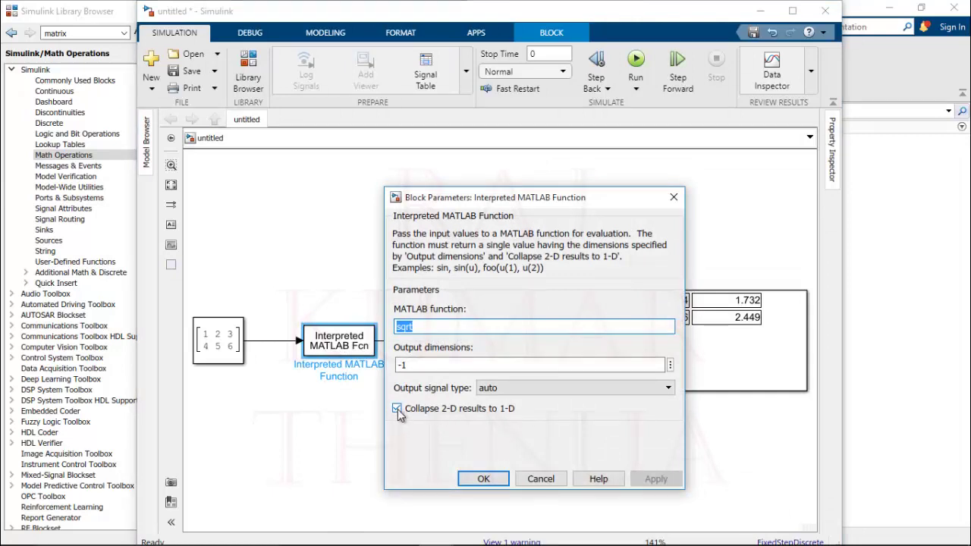
pyautogui.doubleClick(398, 409)
pyautogui.click(398, 409)
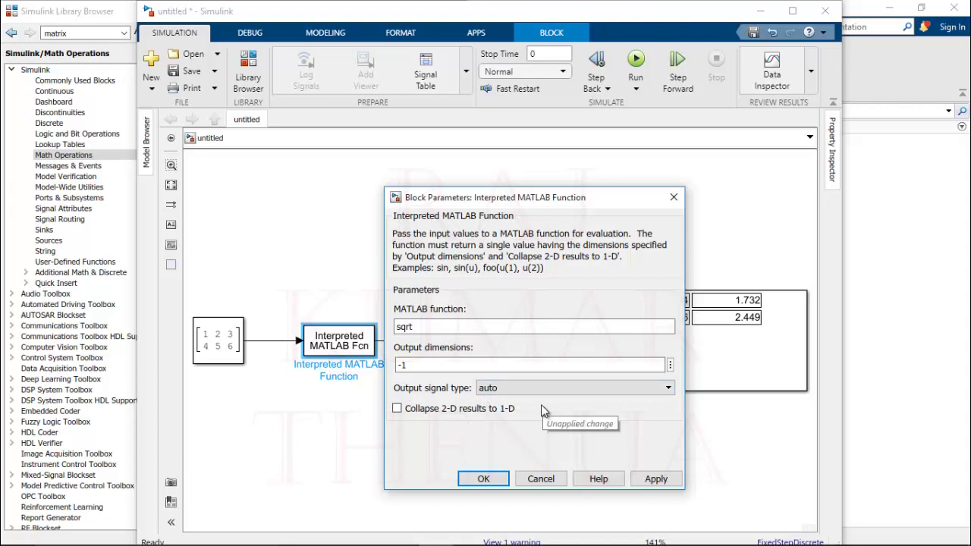
pyautogui.click(397, 410)
pyautogui.click(654, 479)
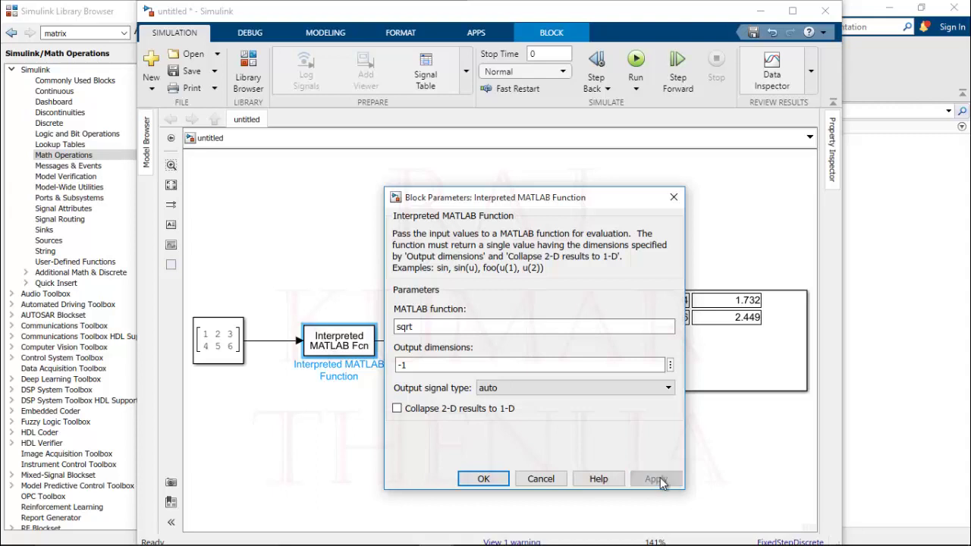
pyautogui.click(483, 480)
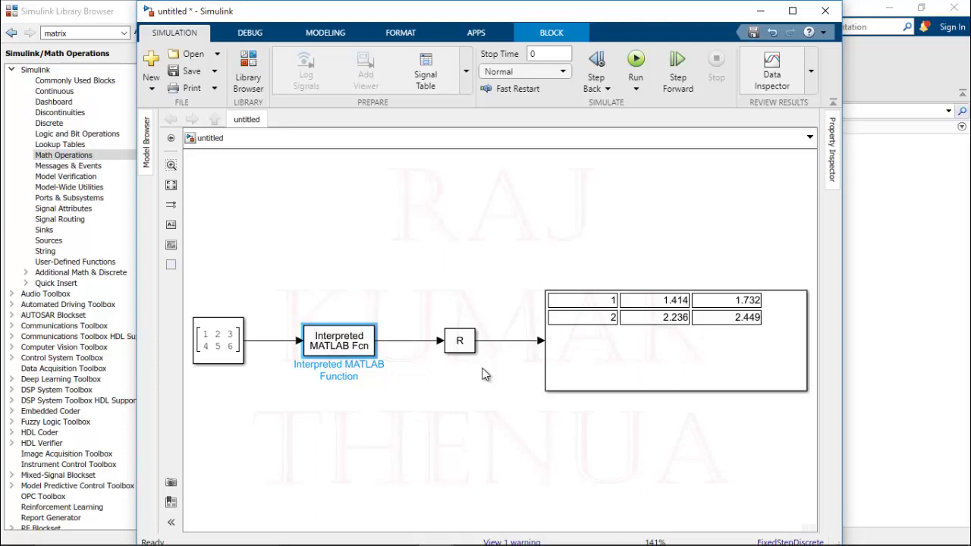
# - Delete the Reshape block, wire the function block straight to the Display, and run
pyautogui.click(463, 344)
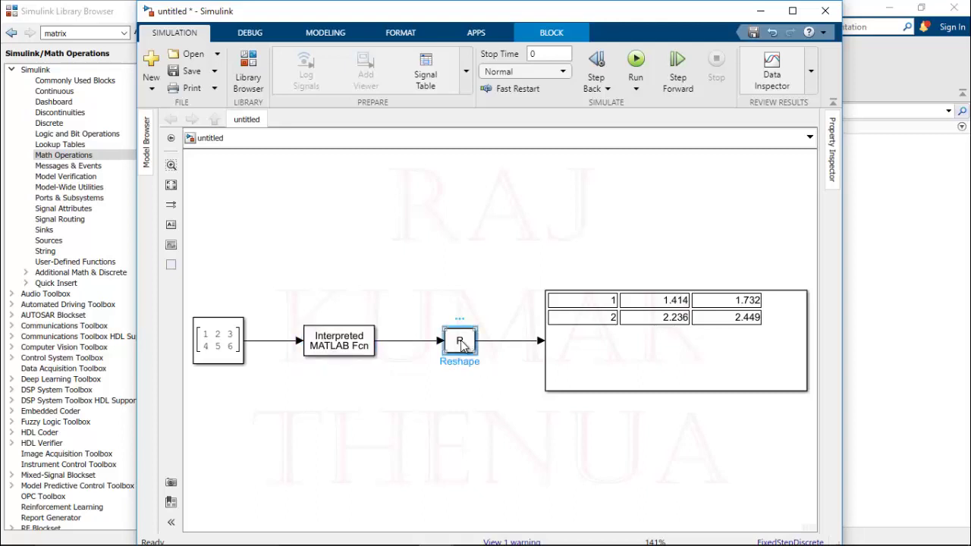
pyautogui.press('Delete')
pyautogui.click(429, 340)
pyautogui.press('Delete')
pyautogui.moveTo(375, 341); pyautogui.dragTo(563, 339)
pyautogui.click(492, 379)
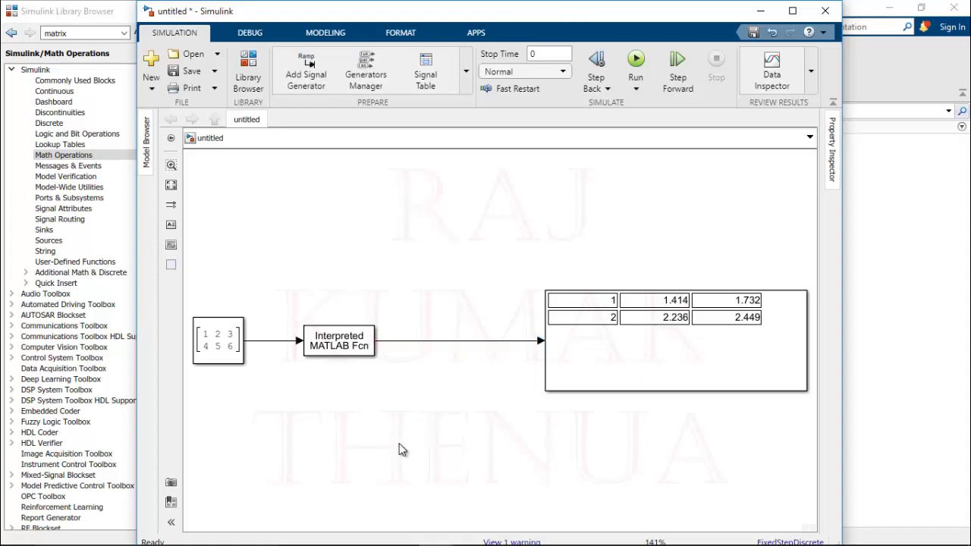
pyautogui.click(636, 61)
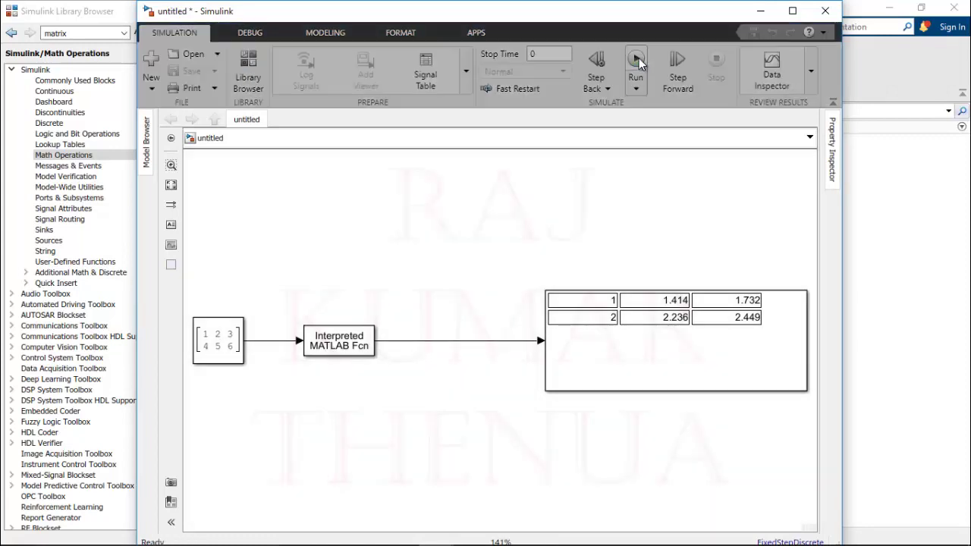
# - Set the Interpreted MATLAB Fcn to transpose and run the simulation
pyautogui.click(644, 316)
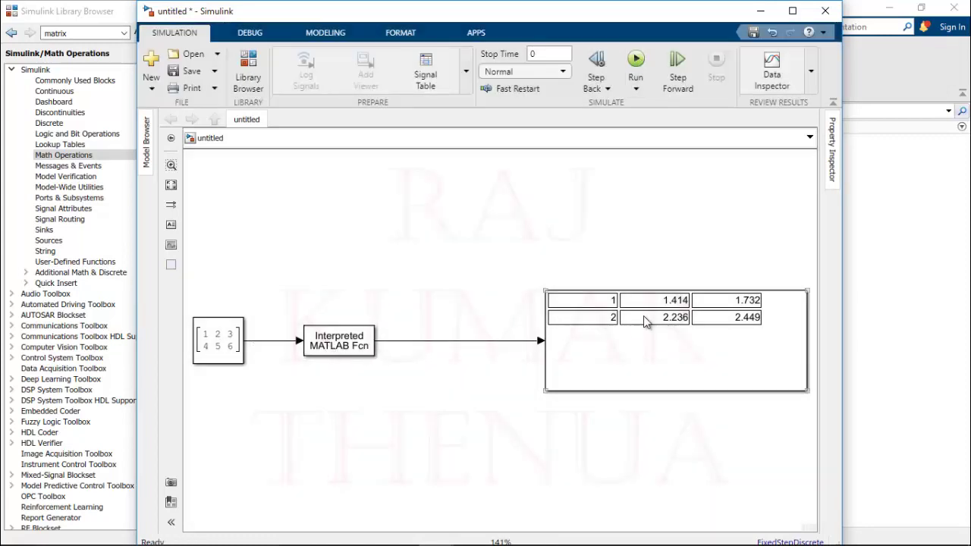
pyautogui.click(354, 349)
pyautogui.doubleClick(354, 349)
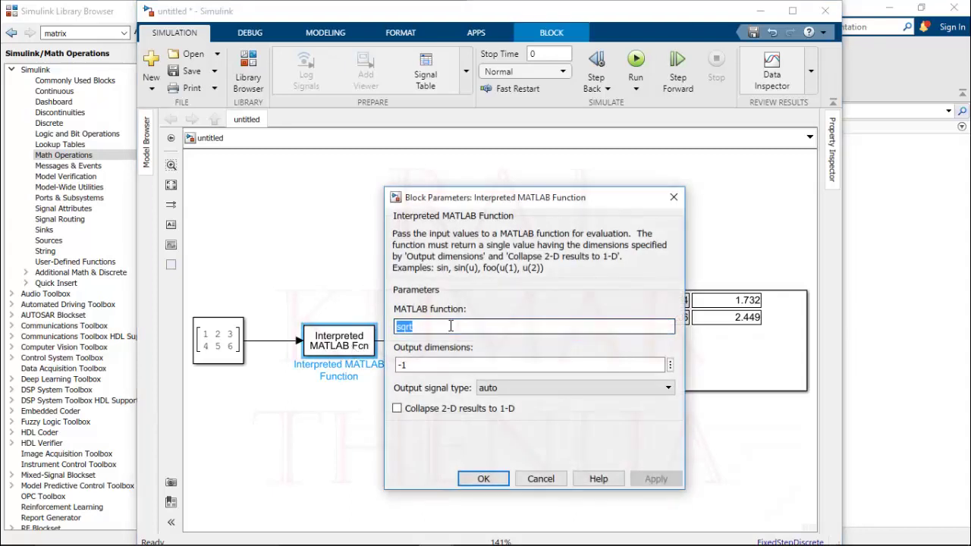
pyautogui.write('transpose')
pyautogui.click(657, 480)
pyautogui.click(484, 479)
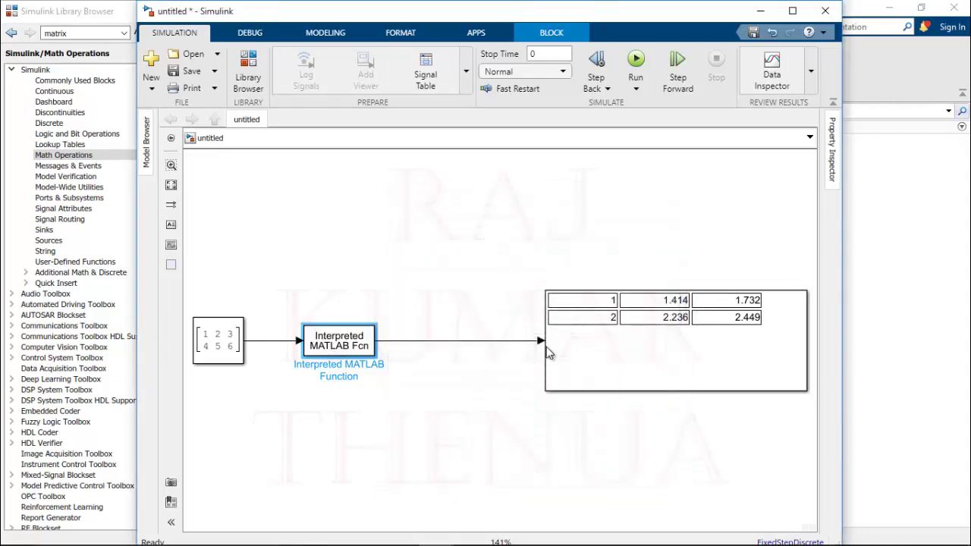
pyautogui.click(635, 60)
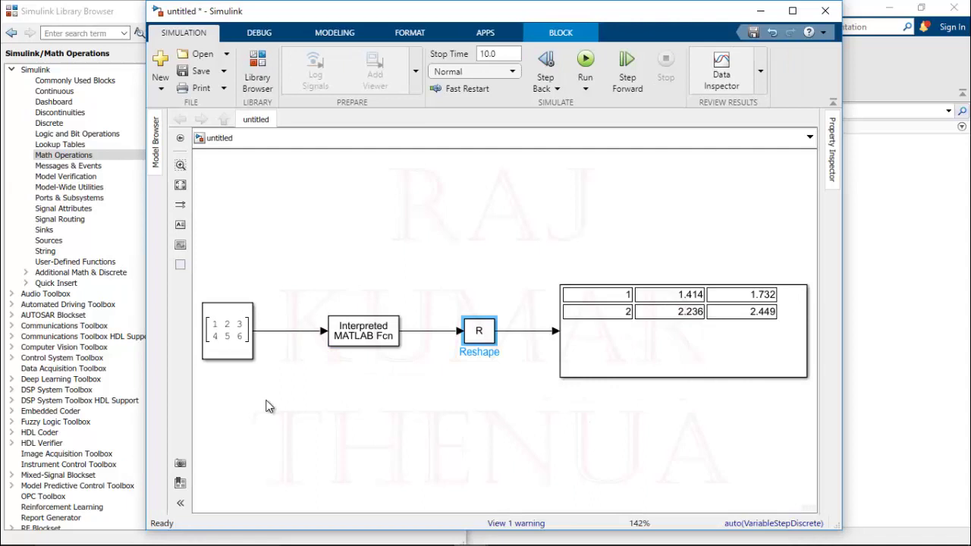
# - Add a Clock block below the chain with a copy of the Interpreted MATLAB Fcn beside it
pyautogui.doubleClick(226, 416)
pyautogui.write('c')
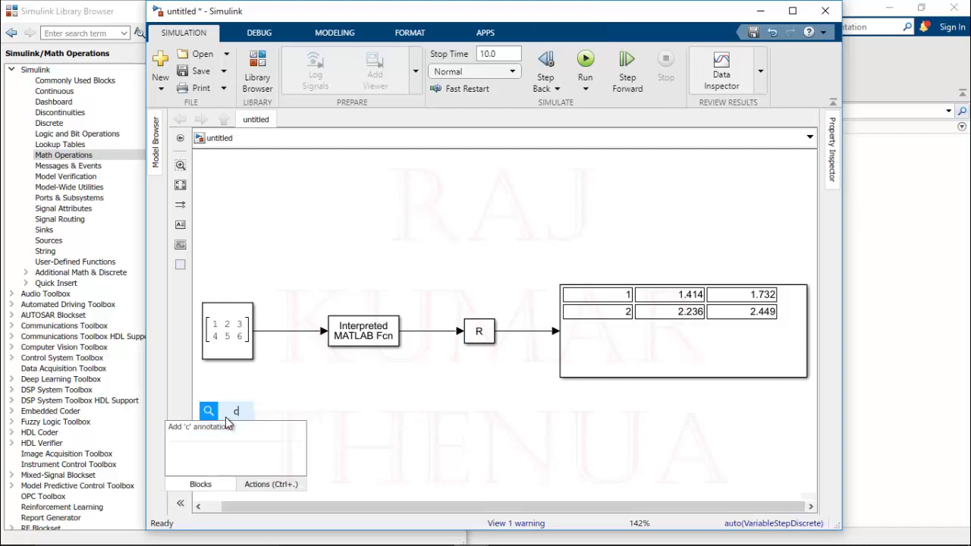
pyautogui.write('lock')
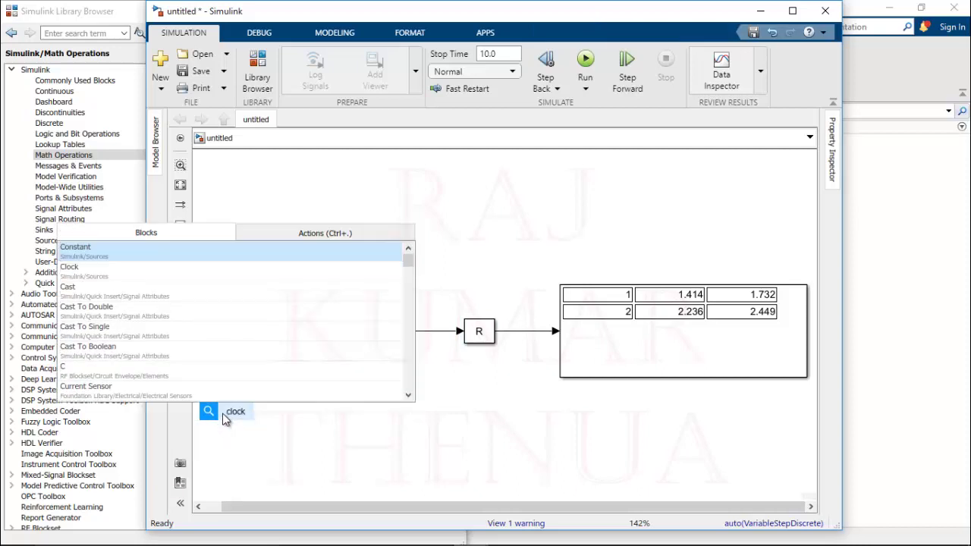
pyautogui.click(123, 258)
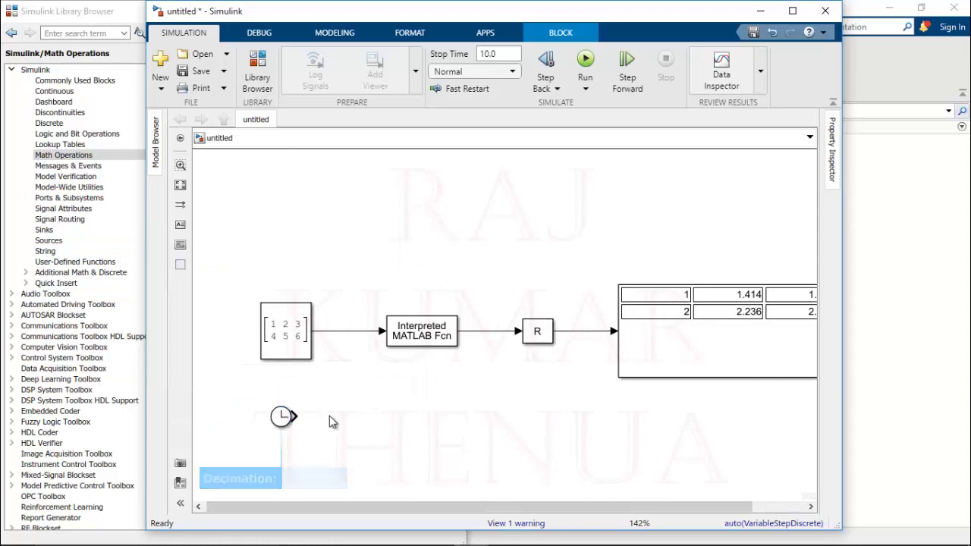
pyautogui.click(434, 334)
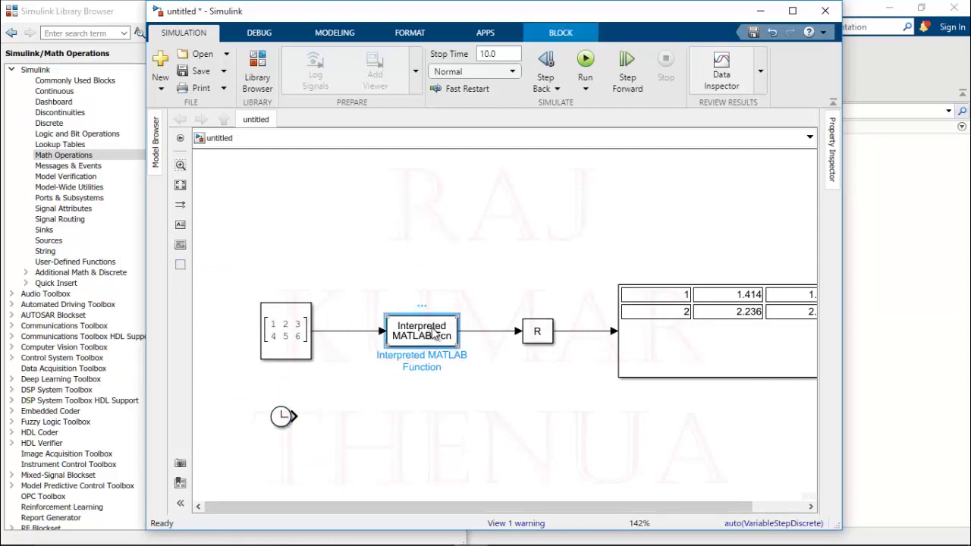
pyautogui.moveTo(434, 334); pyautogui.dragTo(430, 419)
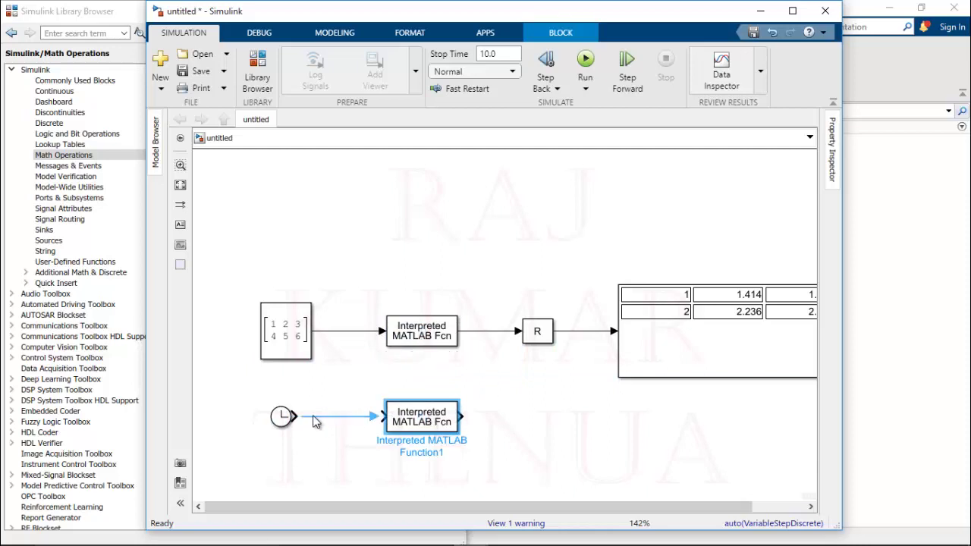
# - Add a Scope block after the copied function block
pyautogui.doubleClick(512, 416)
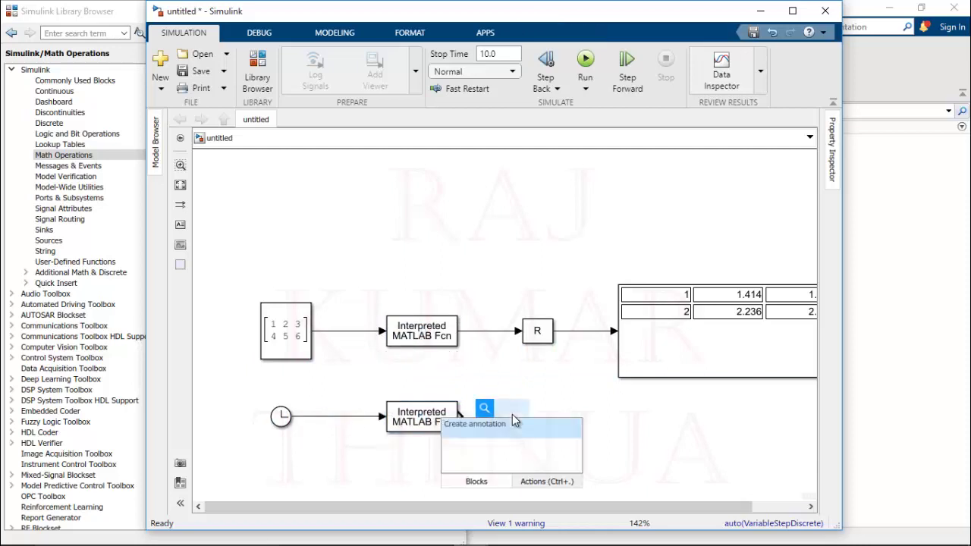
pyautogui.write('scope')
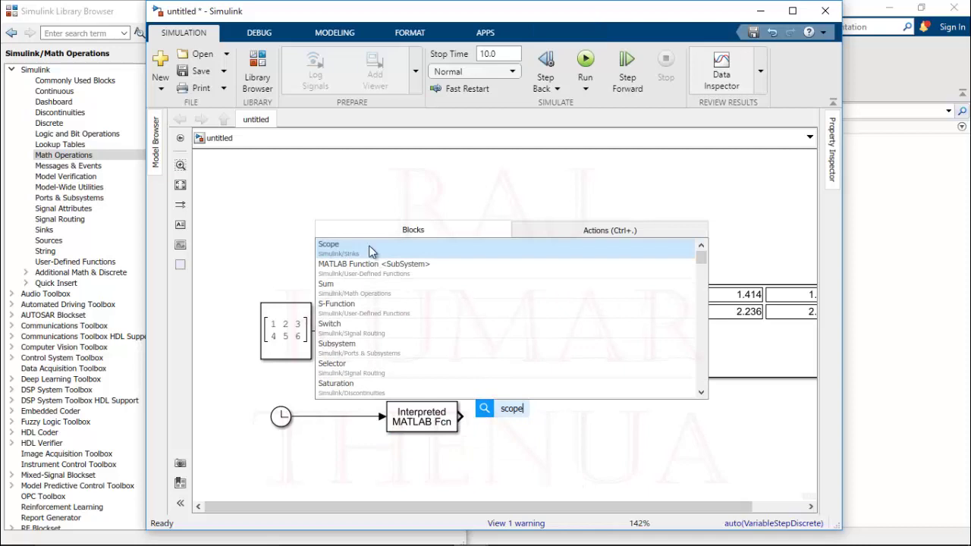
pyautogui.click(357, 257)
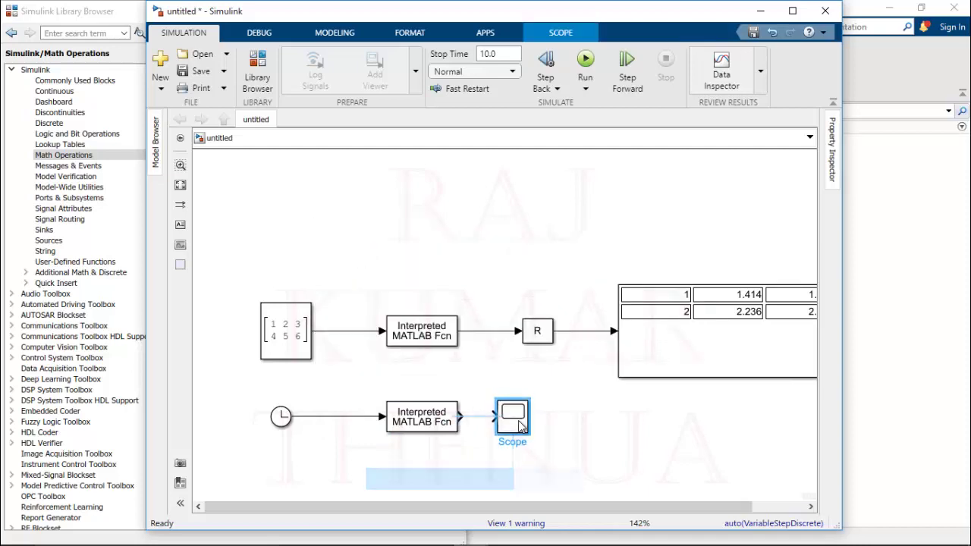
# - Connect the lower function block to the Scope and set its function to sin
pyautogui.click(486, 417)
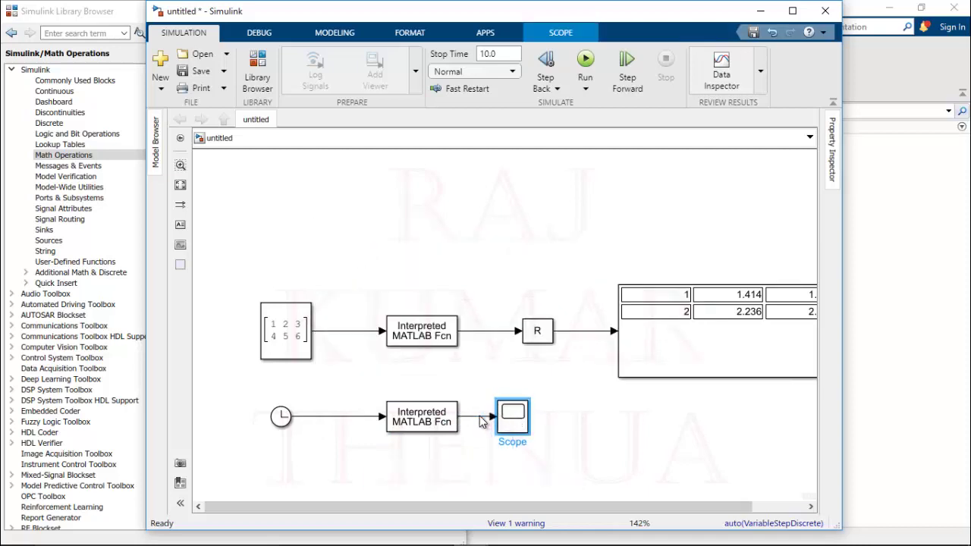
pyautogui.doubleClick(423, 427)
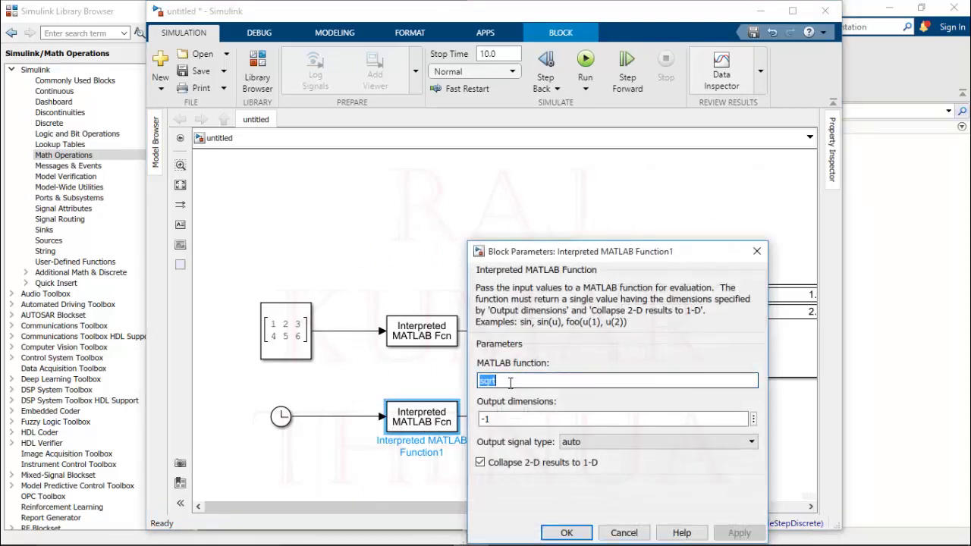
pyautogui.write('sin')
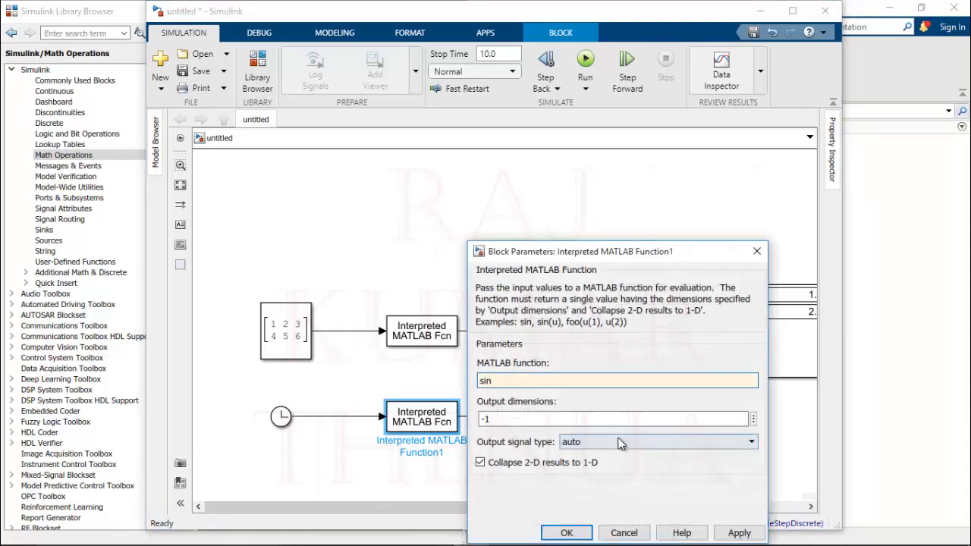
pyautogui.moveTo(679, 252); pyautogui.dragTo(681, 171)
pyautogui.click(741, 451)
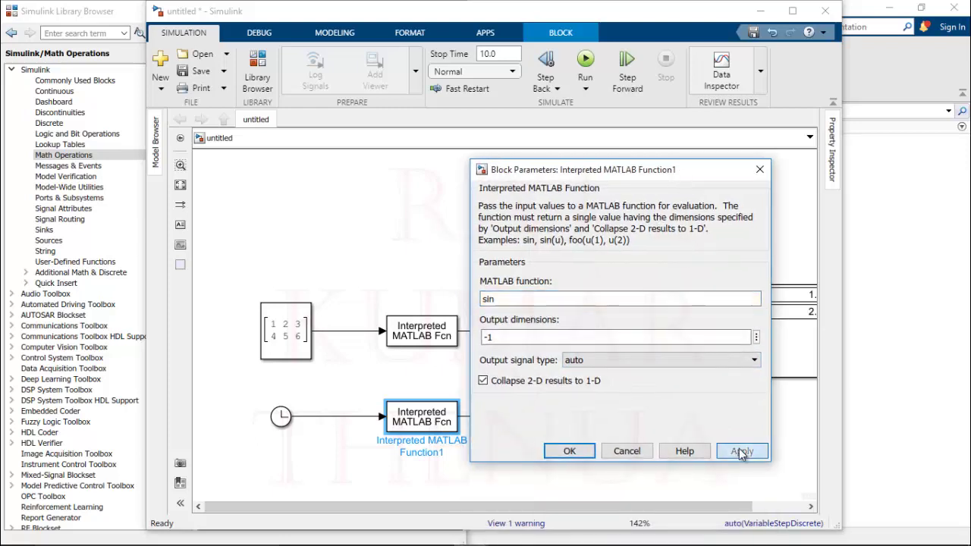
pyautogui.click(570, 450)
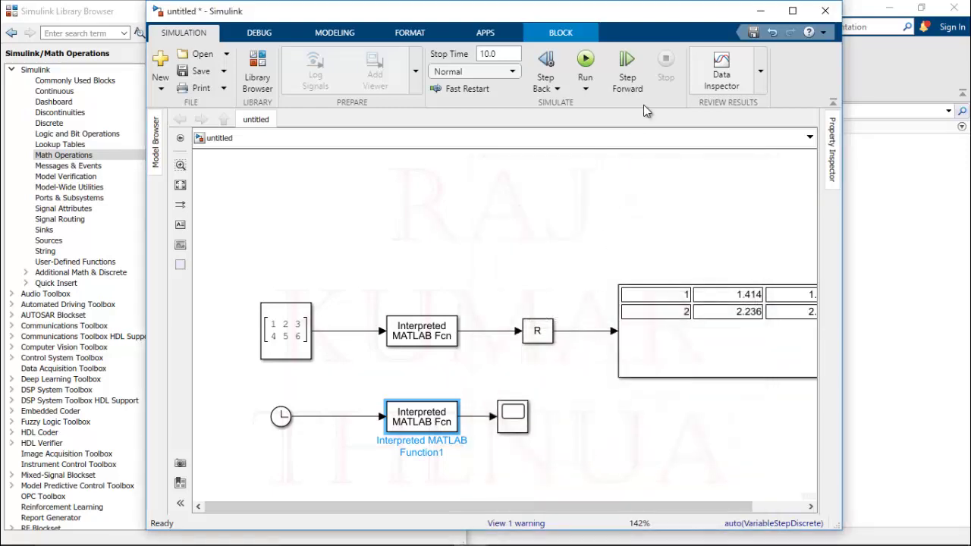
# - Run the simulation and view the sine wave in the Scope window
pyautogui.click(587, 59)
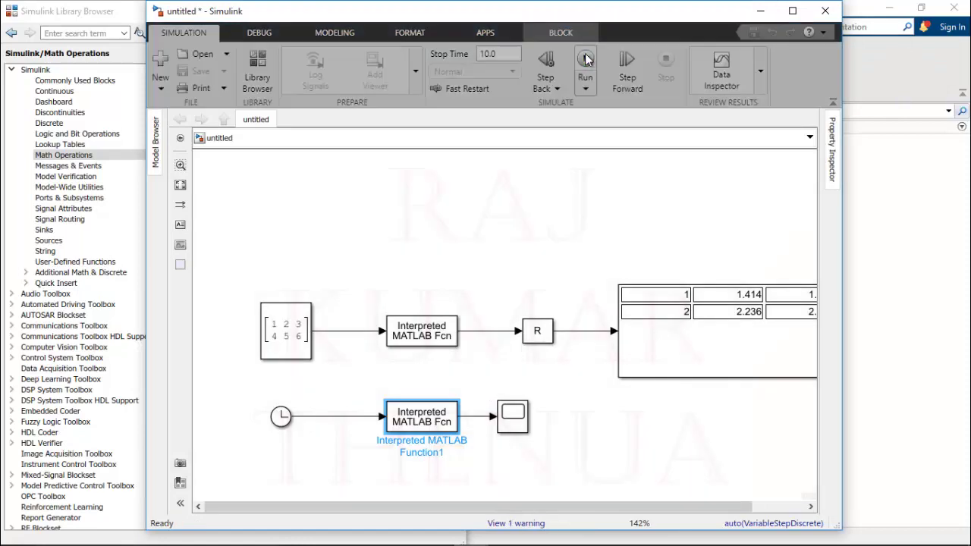
pyautogui.click(514, 422)
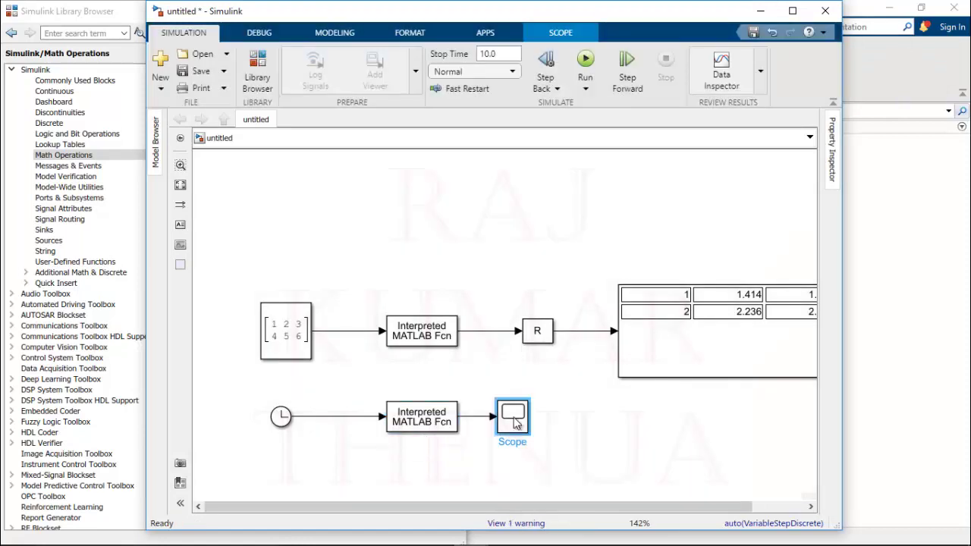
pyautogui.doubleClick(515, 422)
pyautogui.hotkey('alt', 'F4')
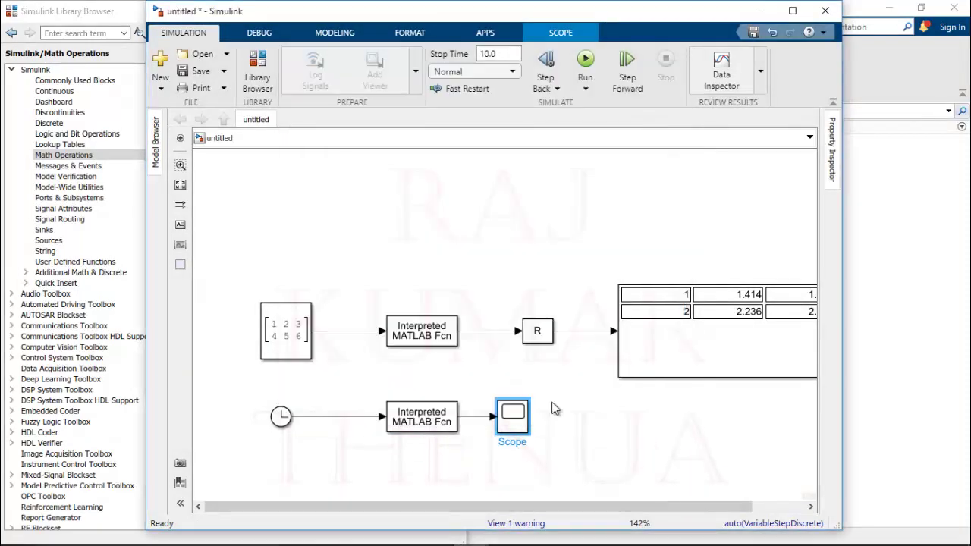